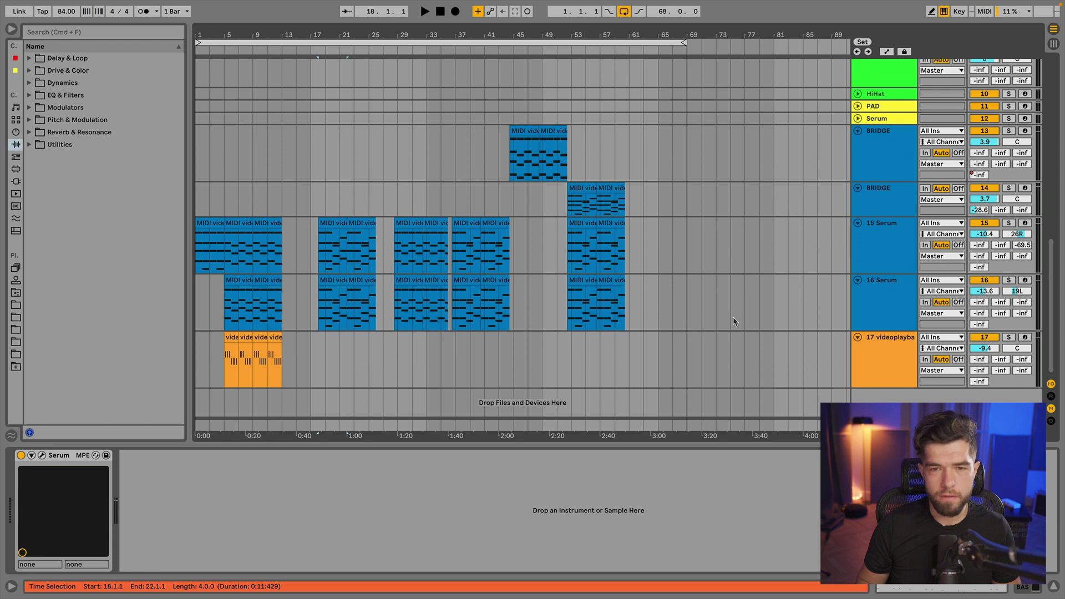
Step: Select the clips on all tracks from bar 21 to bar 77 and try to shift them along the timeline
{"action": "left_click_drag", "start_coordinate": [745, 376], "coordinate": [363, 68]}
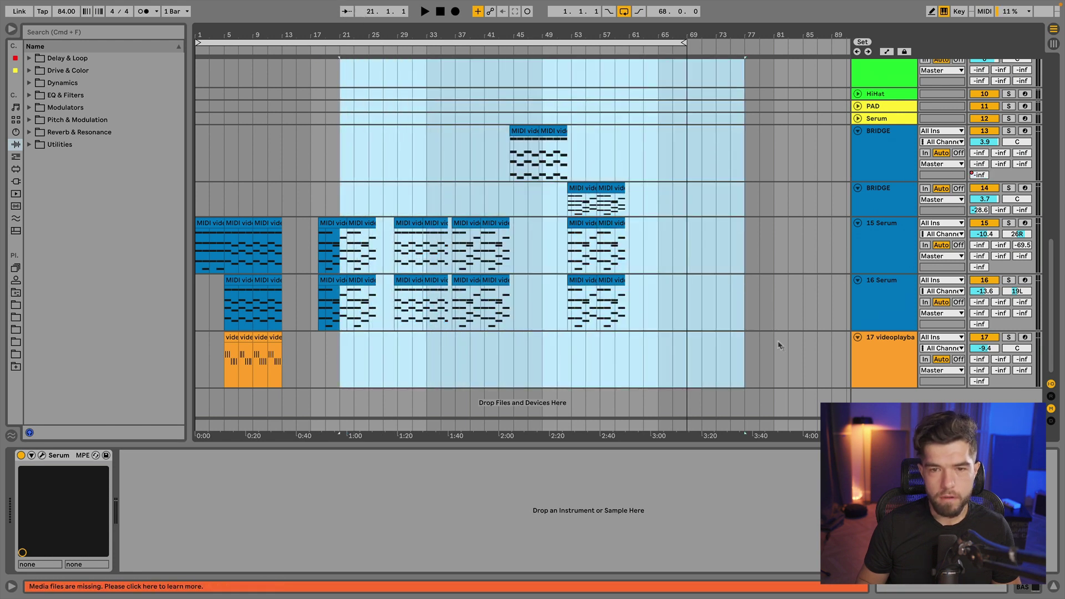
{"action": "left_click", "coordinate": [785, 358], "text": "shift"}
{"action": "left_click", "coordinate": [746, 373], "text": "shift"}
{"action": "scroll", "coordinate": [742, 372], "scroll_direction": "up", "scroll_amount": 10}
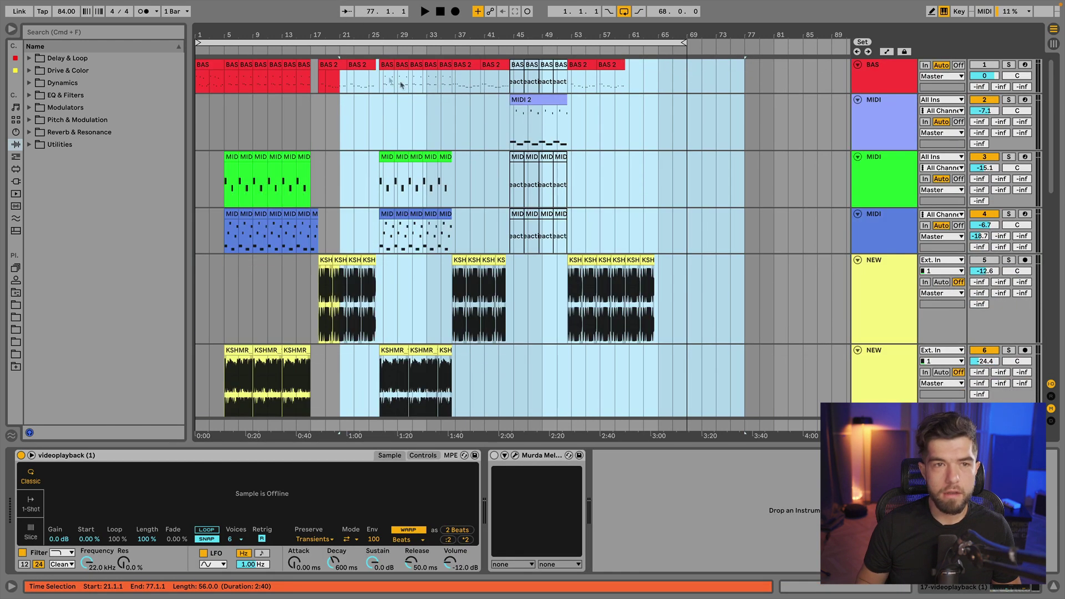
{"action": "left_click_drag", "start_coordinate": [363, 68], "coordinate": [409, 76]}
{"action": "key", "text": "super+z"}
{"action": "left_click", "coordinate": [430, 170]}
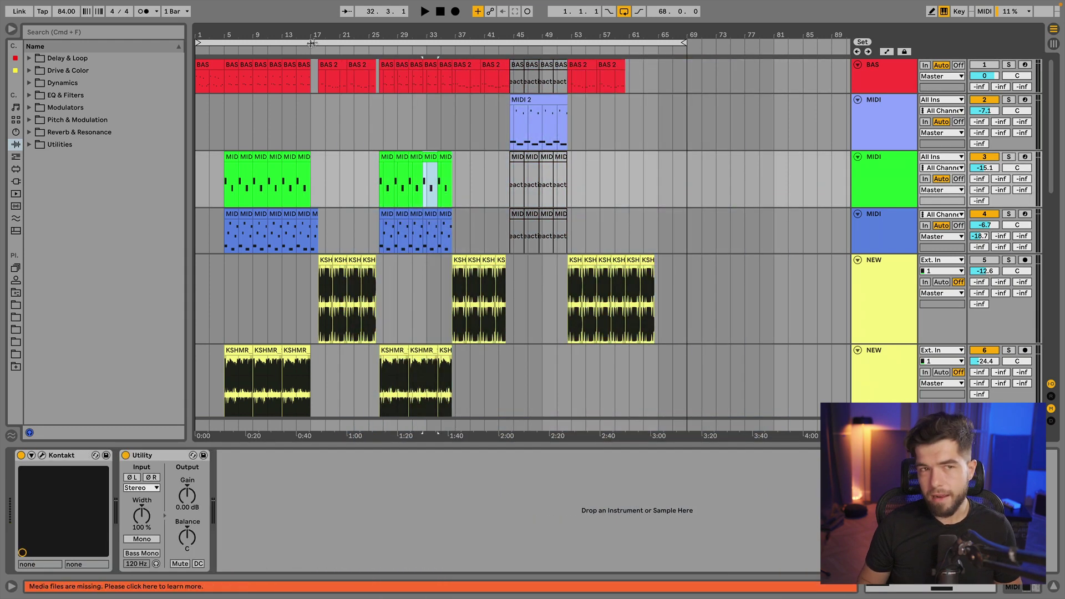
Step: Insert one bar of silence into the arrangement between bars 18 and 19
{"action": "left_click_drag", "start_coordinate": [316, 33], "coordinate": [402, 119]}
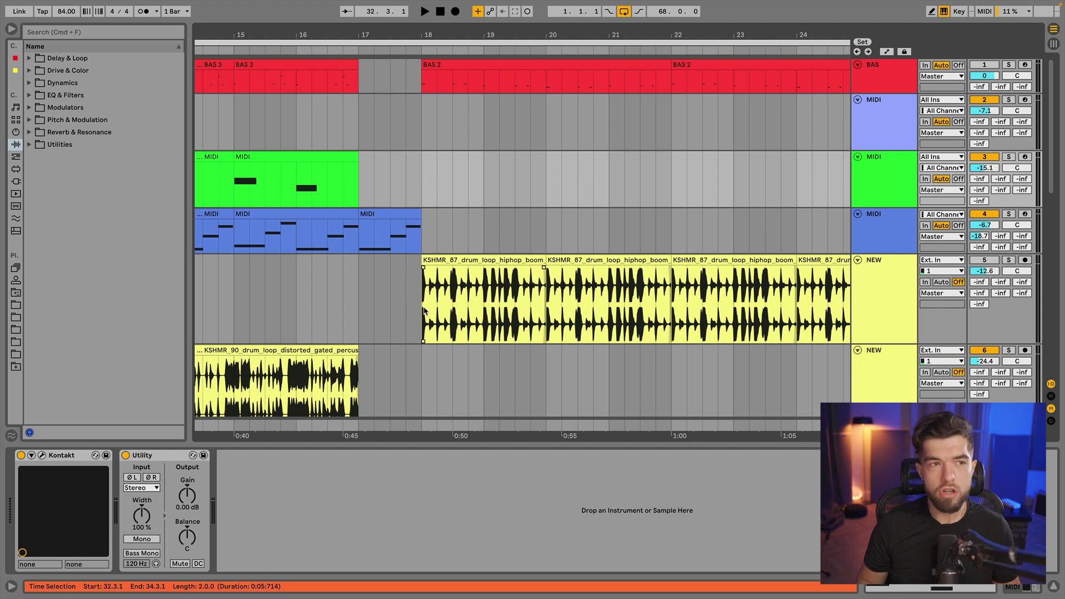
{"action": "left_click_drag", "start_coordinate": [420, 311], "coordinate": [482, 313]}
{"action": "left_click_drag", "start_coordinate": [422, 233], "coordinate": [482, 237]}
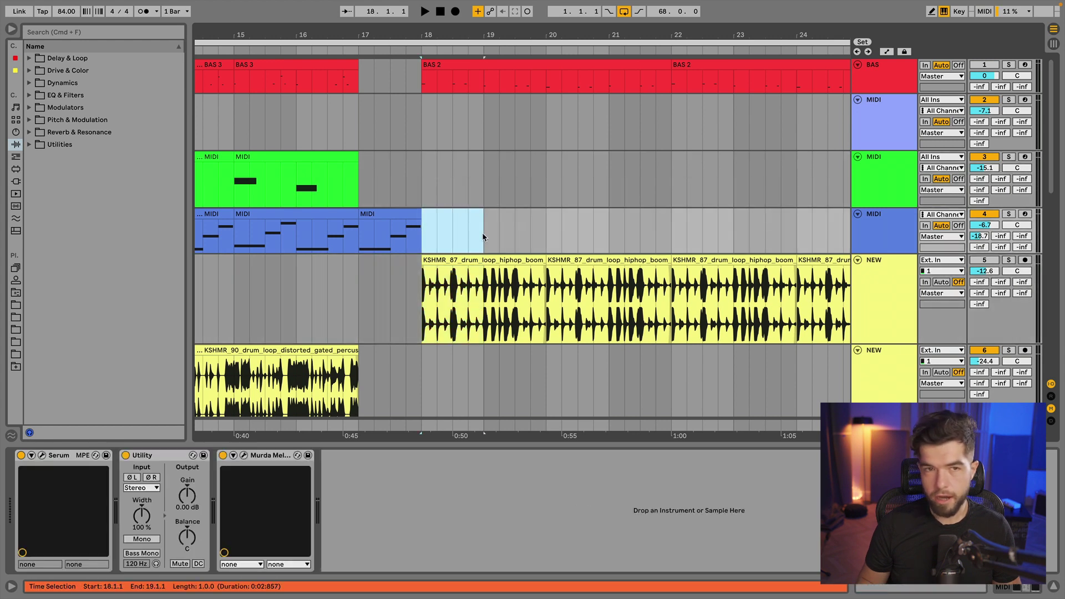
{"action": "mouse_move", "coordinate": [115, 16]}
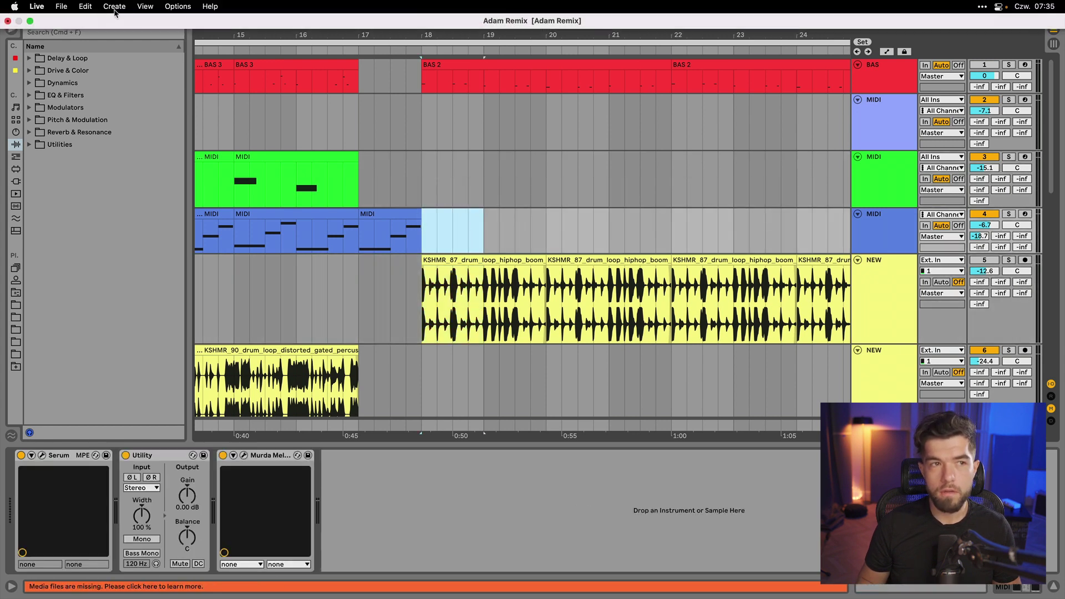
{"action": "left_click", "coordinate": [115, 8]}
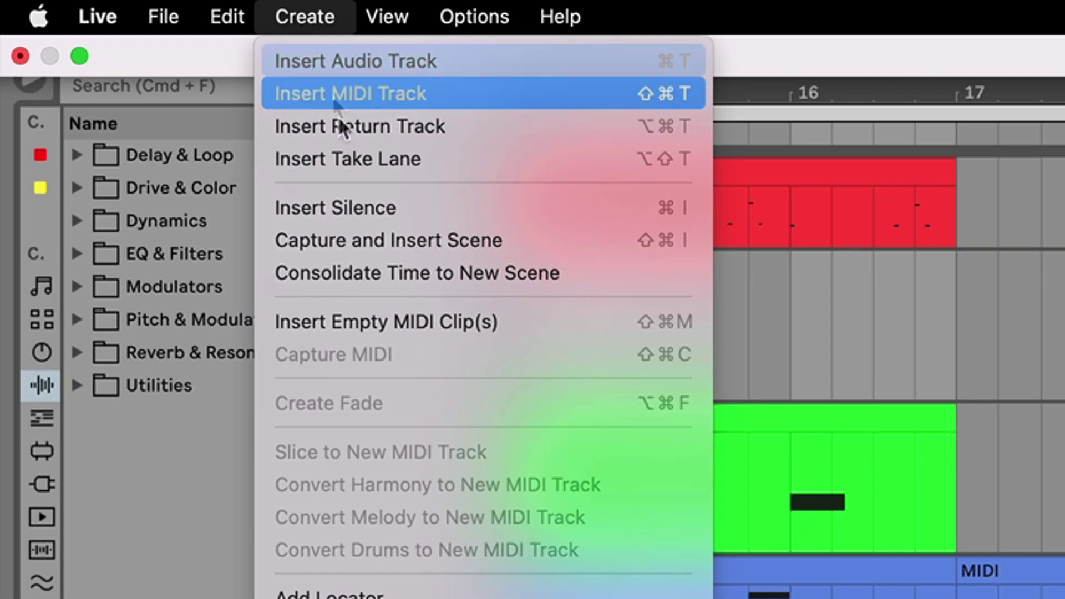
{"action": "left_click", "coordinate": [364, 209]}
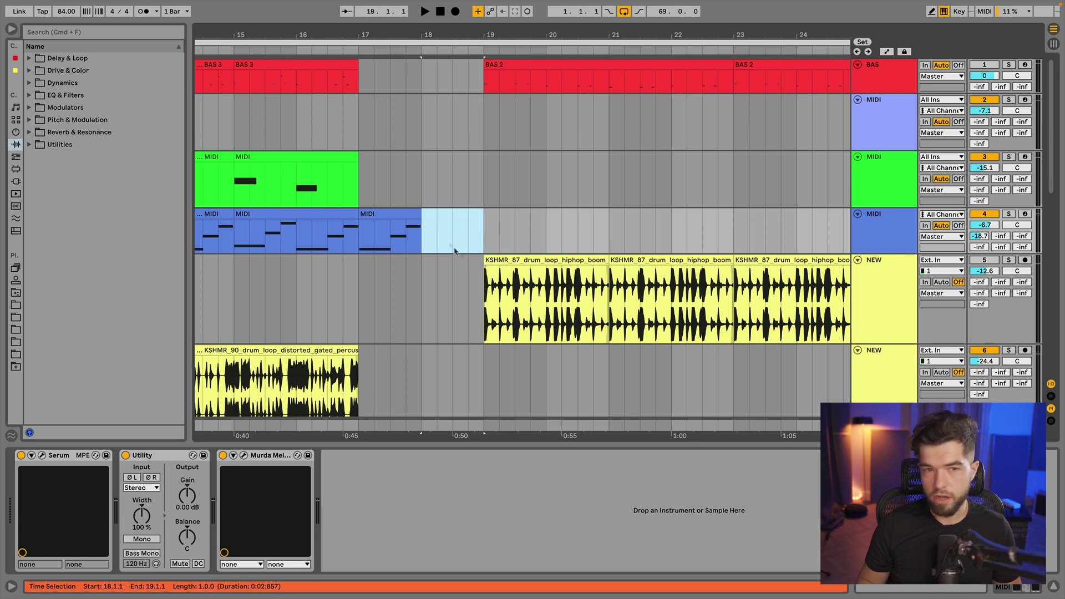
Step: Check how the clips on all tracks have shifted, and undo the one-bar silence insertion
{"action": "scroll", "coordinate": [426, 296], "scroll_direction": "down", "scroll_amount": 5}
{"action": "left_click_drag", "start_coordinate": [479, 38], "coordinate": [325, 39]}
{"action": "scroll", "coordinate": [630, 353], "scroll_direction": "down", "scroll_amount": 10}
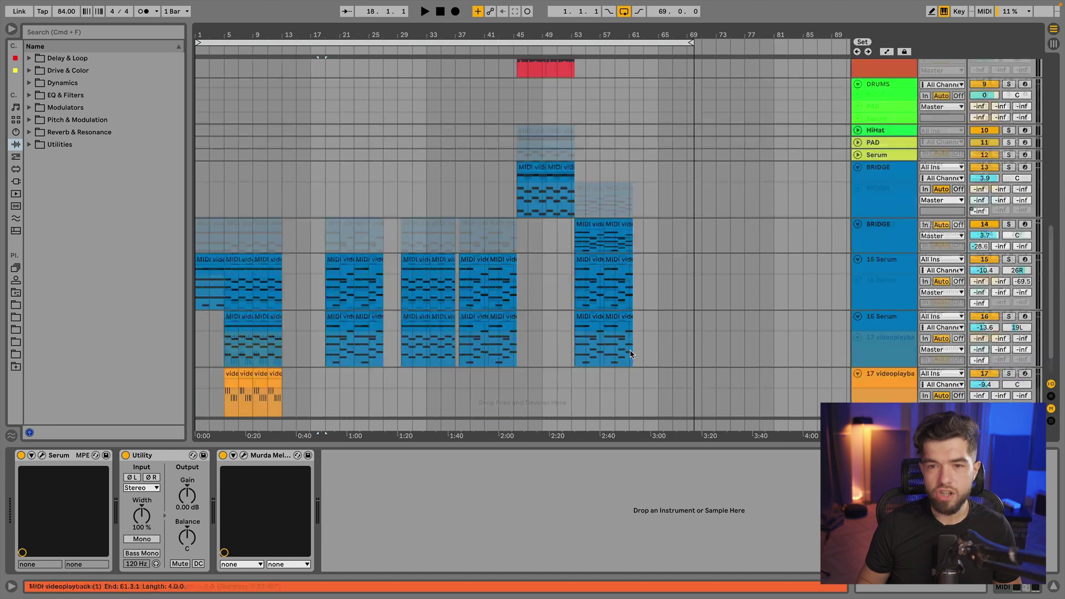
{"action": "scroll", "coordinate": [630, 353], "scroll_direction": "up", "scroll_amount": 10}
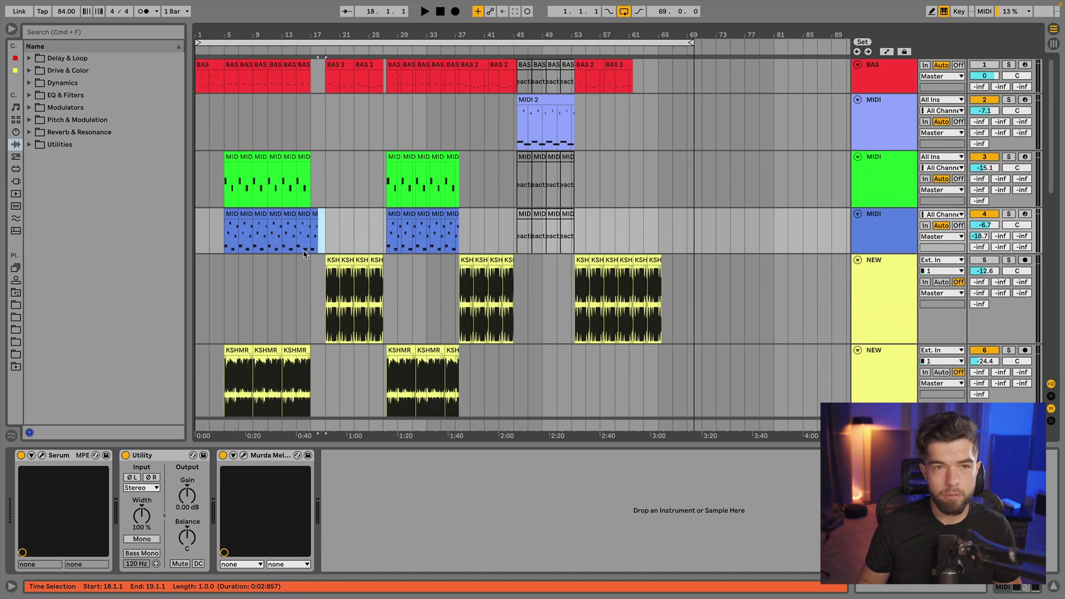
{"action": "left_click_drag", "start_coordinate": [323, 36], "coordinate": [468, 107]}
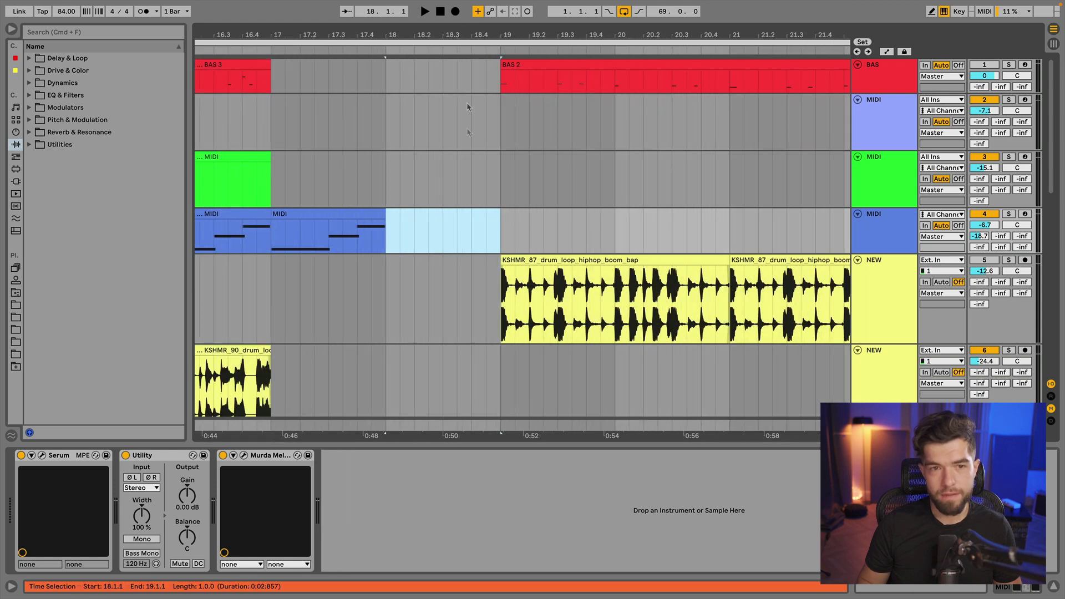
{"action": "key", "text": "shift+super+Delete"}
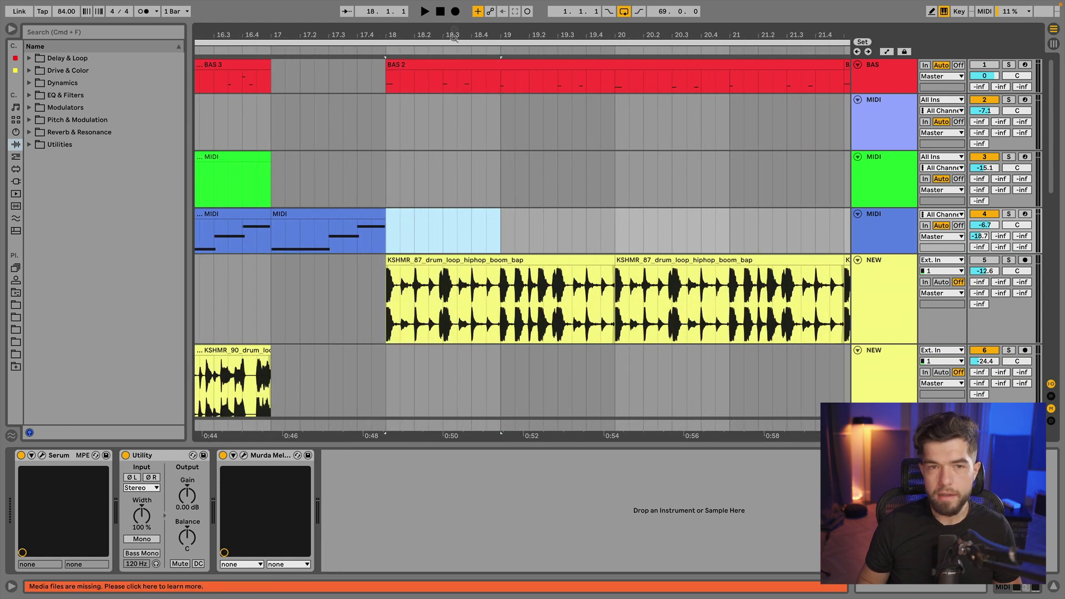
Step: Insert eight bars of silence into the arrangement, covering bars 18 to 26
{"action": "left_click_drag", "start_coordinate": [457, 34], "coordinate": [457, 0]}
{"action": "left_click_drag", "start_coordinate": [442, 238], "coordinate": [631, 232]}
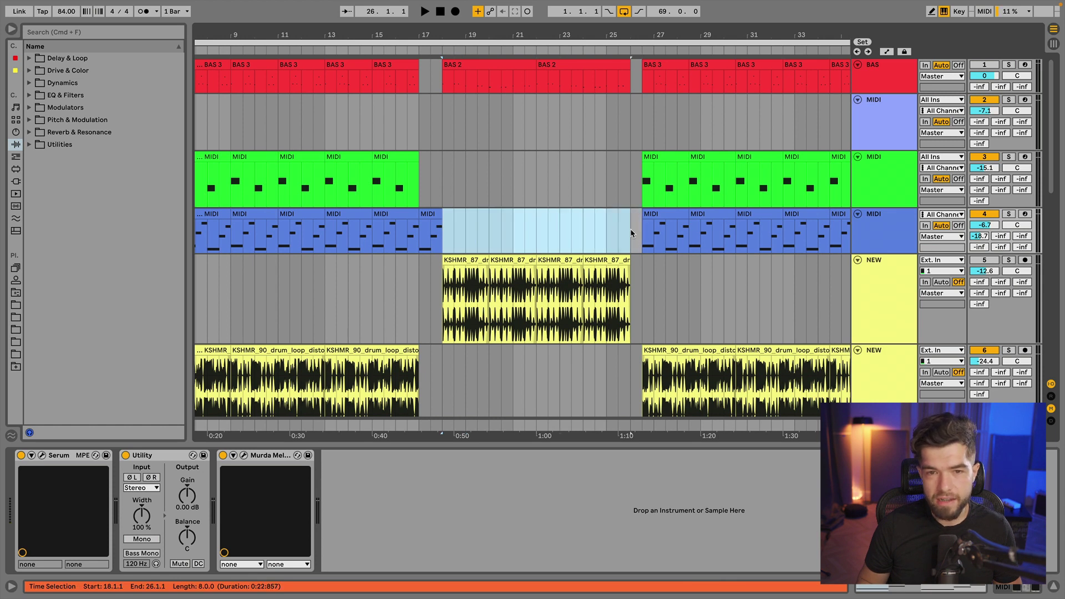
{"action": "mouse_move", "coordinate": [77, 11]}
{"action": "left_click", "coordinate": [101, 7]}
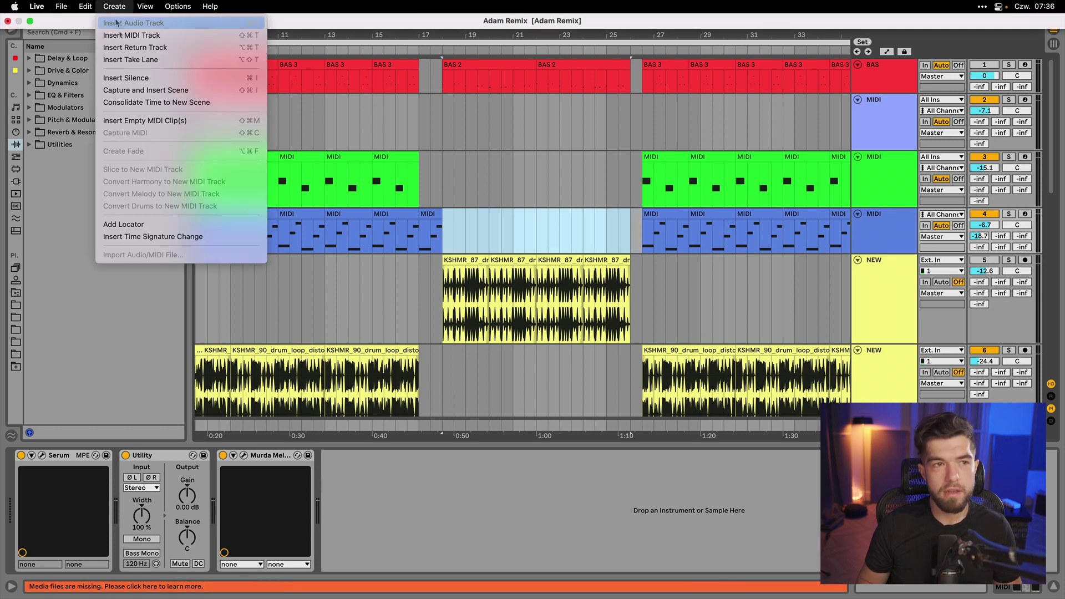
{"action": "left_click", "coordinate": [133, 78]}
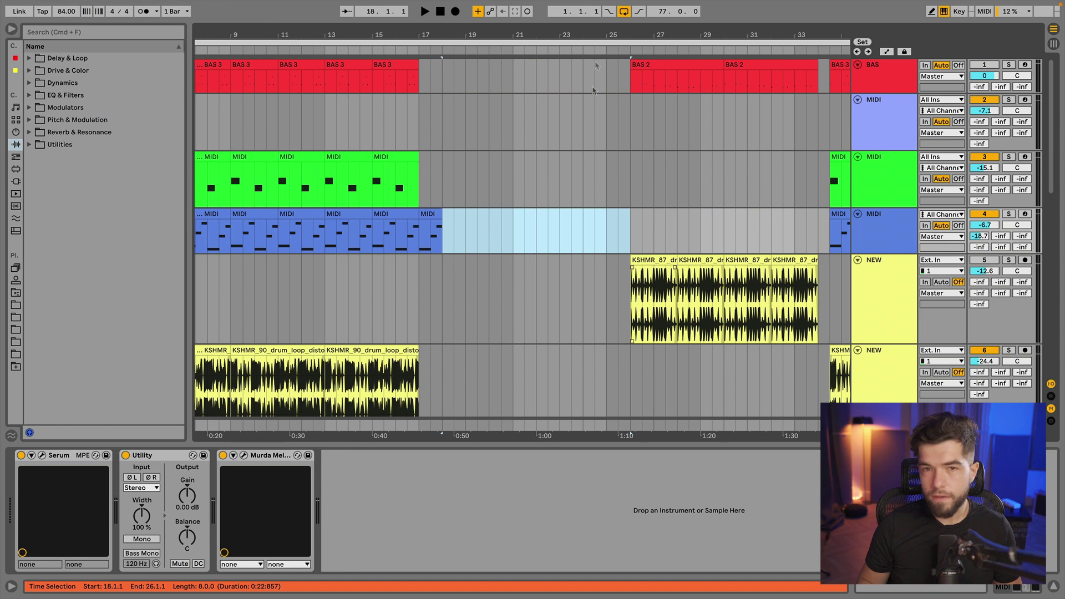
Step: Undo the eight-bar silence insertion
{"action": "left_click_drag", "start_coordinate": [601, 38], "coordinate": [601, 7]}
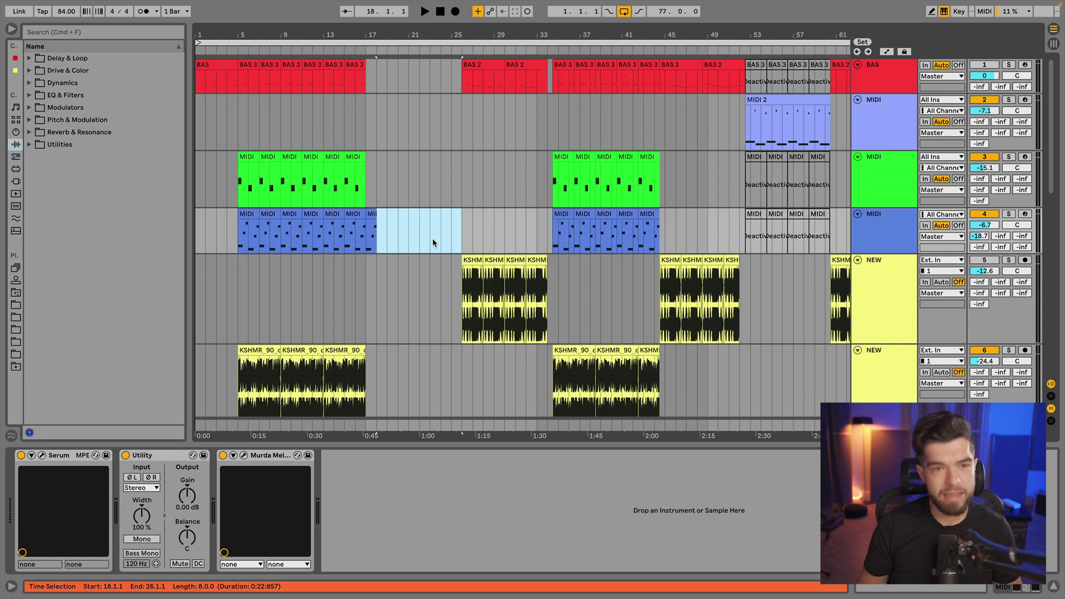
{"action": "key", "text": "super+shift+BackSpace"}
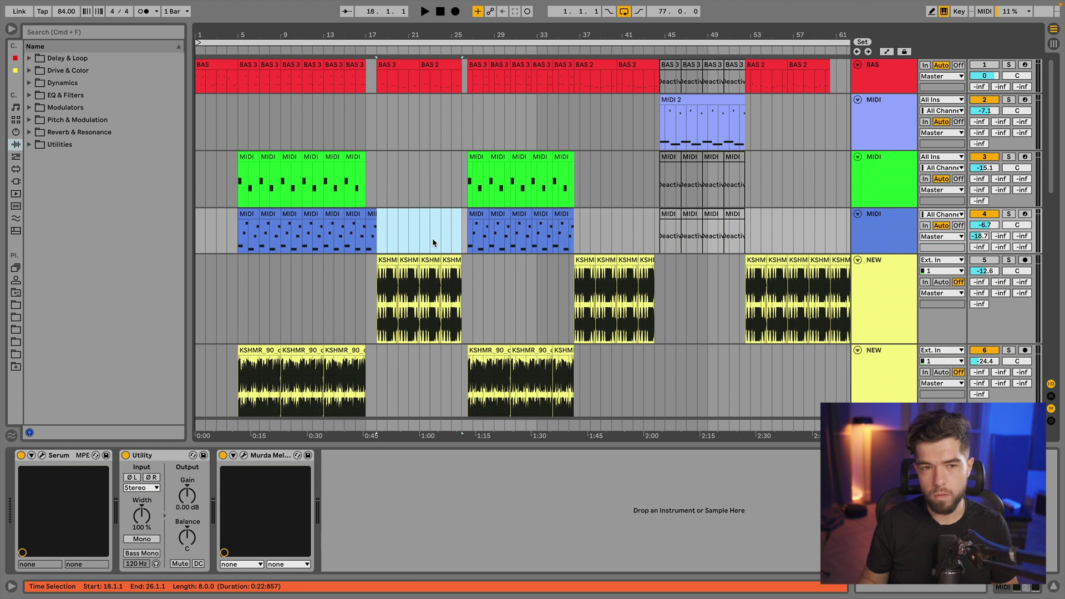
{"action": "scroll", "coordinate": [433, 242], "scroll_direction": "right", "scroll_amount": 3}
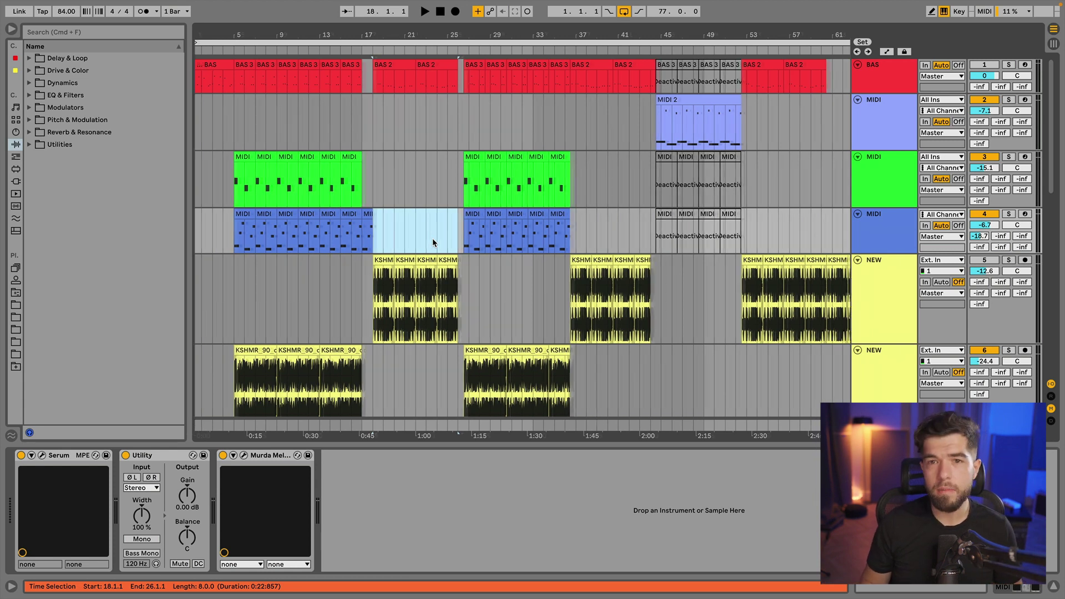
Step: Select the clips on all tracks from bar 26.3 to bar 68 and move them further along to open a gap after the BAS 2 section
{"action": "left_click_drag", "start_coordinate": [392, 74], "coordinate": [356, 75]}
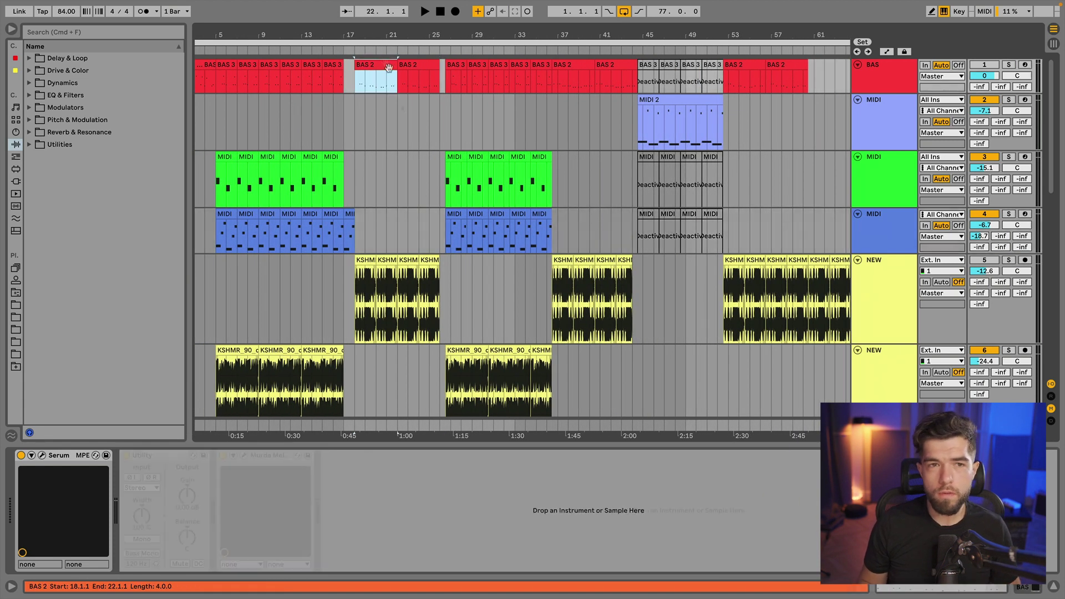
{"action": "left_click", "coordinate": [429, 260], "text": "shift"}
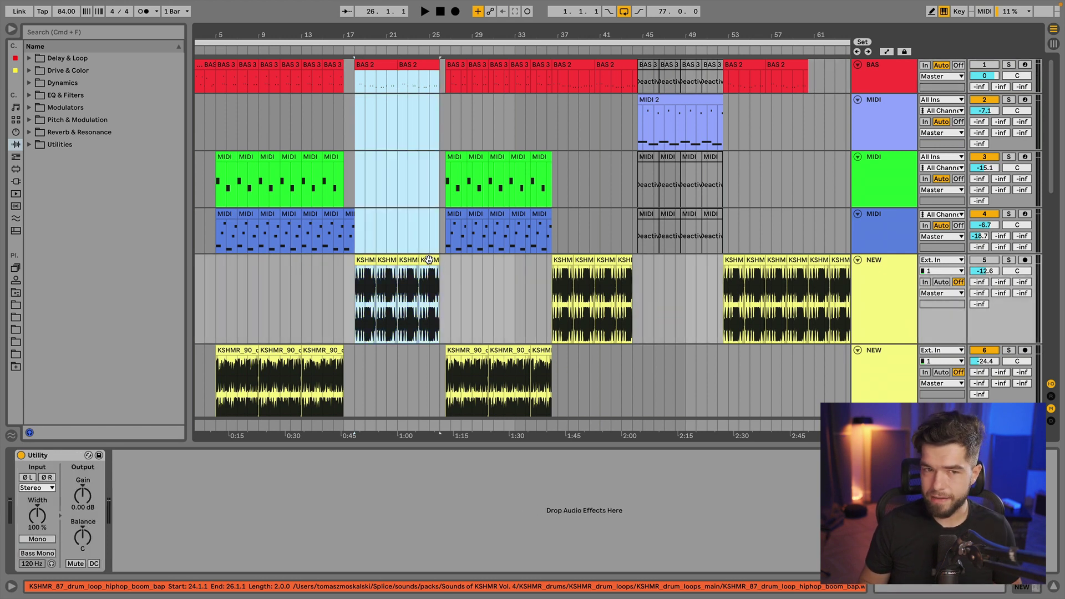
{"action": "left_click", "coordinate": [453, 72]}
{"action": "scroll", "coordinate": [453, 72], "scroll_direction": "right", "scroll_amount": 5}
{"action": "scroll", "coordinate": [485, 131], "scroll_direction": "down", "scroll_amount": 10}
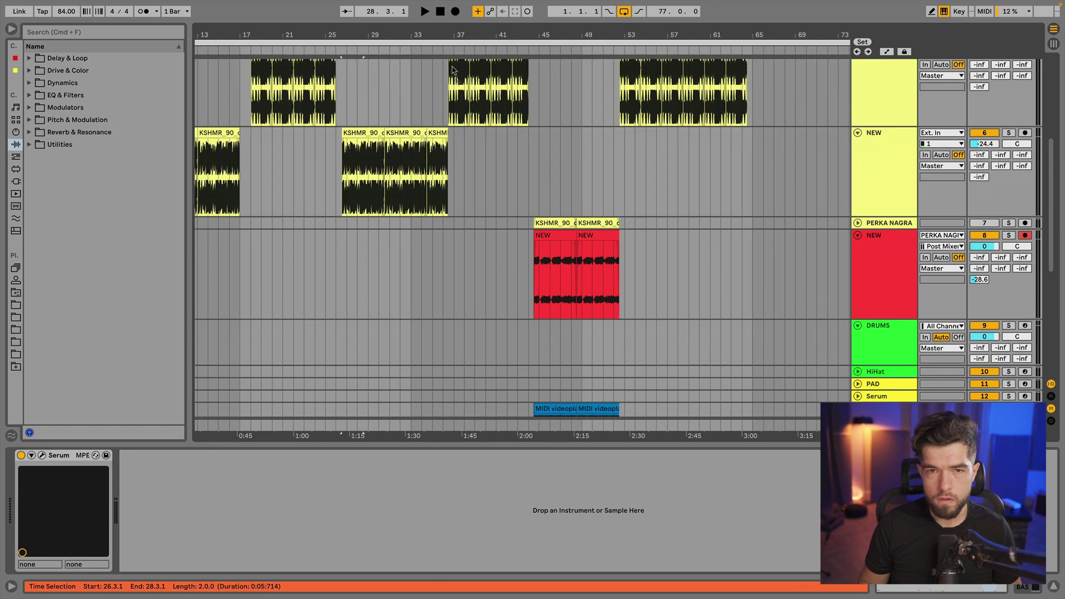
{"action": "scroll", "coordinate": [485, 131], "scroll_direction": "down", "scroll_amount": 5}
{"action": "left_click", "coordinate": [782, 288], "text": "shift"}
{"action": "scroll", "coordinate": [446, 216], "scroll_direction": "up", "scroll_amount": 15}
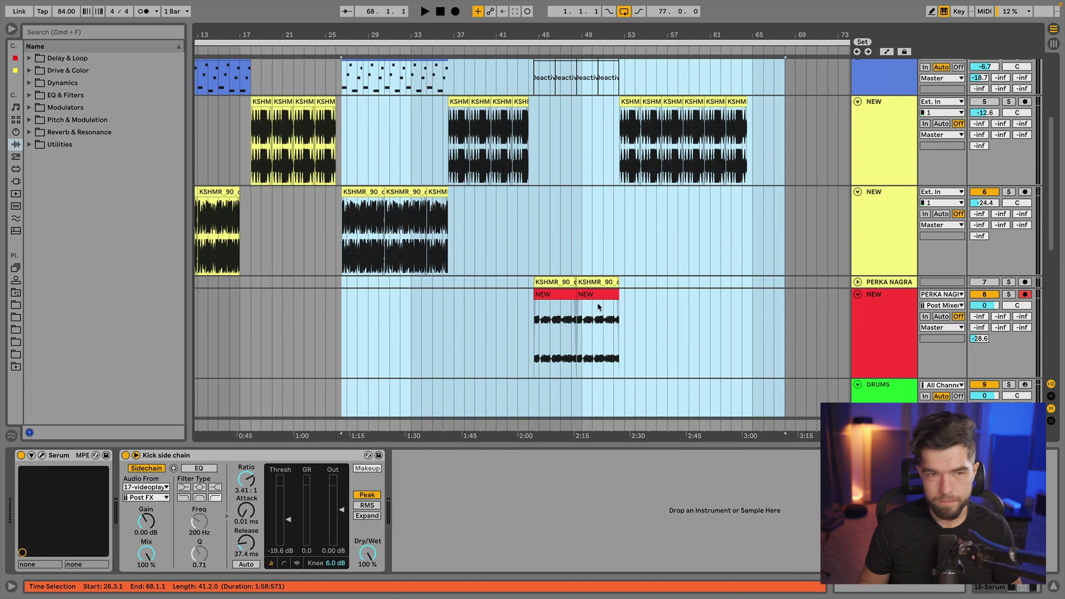
{"action": "left_click_drag", "start_coordinate": [349, 157], "coordinate": [531, 182]}
Step: Inspect the gap after the BAS 2 section across the tracks, and undo the manual clip move
{"action": "left_click", "coordinate": [256, 64]}
{"action": "scroll", "coordinate": [288, 183], "scroll_direction": "down", "scroll_amount": 12}
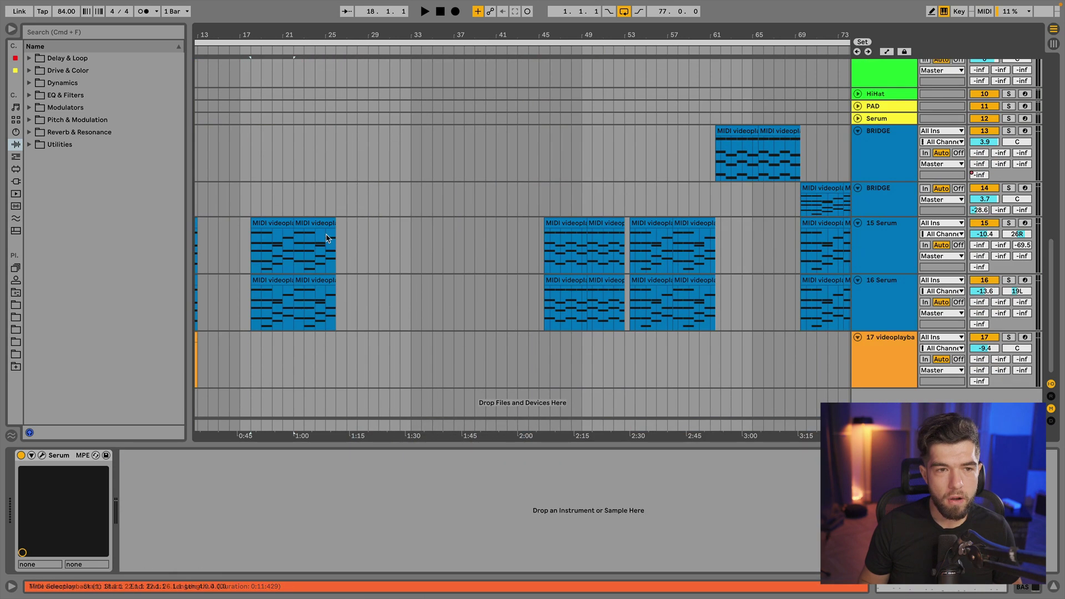
{"action": "scroll", "coordinate": [350, 308], "scroll_direction": "right", "scroll_amount": 5}
{"action": "left_click_drag", "start_coordinate": [267, 42], "coordinate": [557, 19]}
{"action": "scroll", "coordinate": [494, 216], "scroll_direction": "up", "scroll_amount": 15}
{"action": "key", "text": "super+z"}
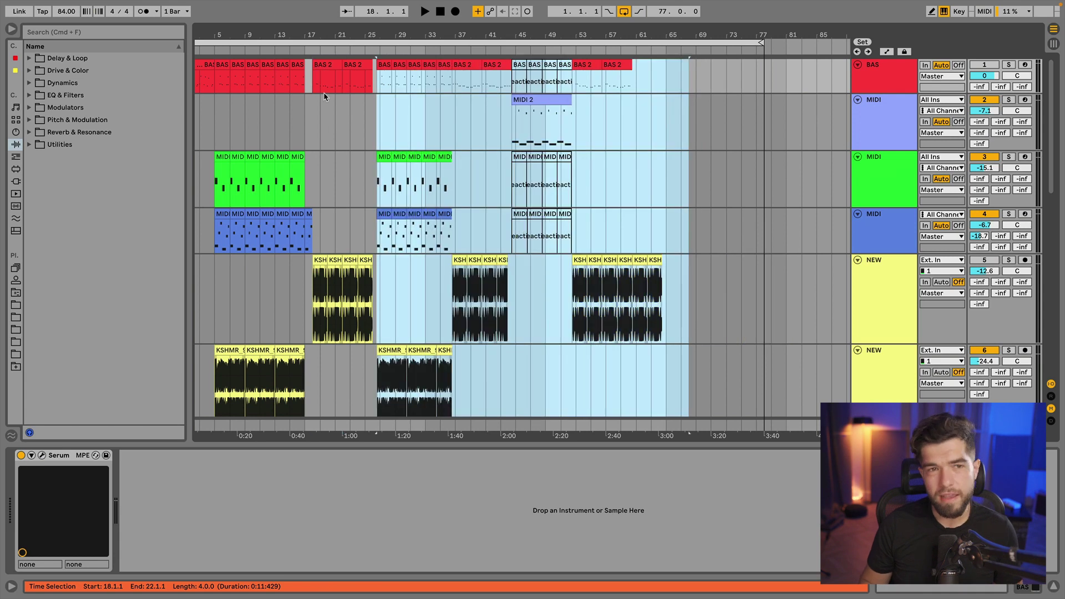
Step: Select the two BAS 2 clips on the BAS track that span bars 18 to 26
{"action": "left_click", "coordinate": [324, 65]}
{"action": "left_click_drag", "start_coordinate": [340, 35], "coordinate": [448, 203]}
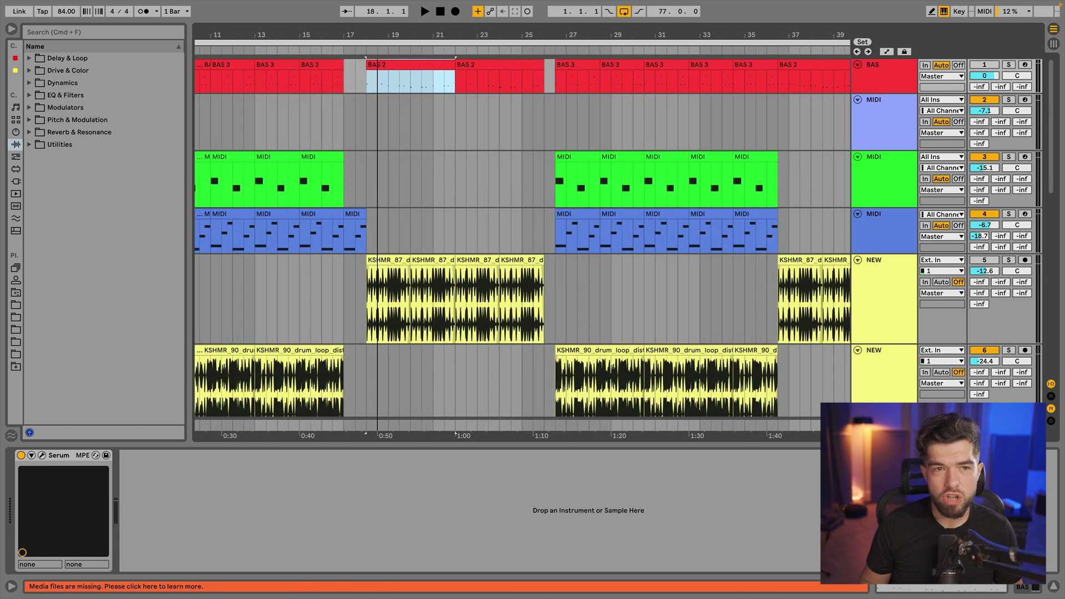
{"action": "scroll", "coordinate": [505, 284], "scroll_direction": "down", "scroll_amount": 1}
{"action": "scroll", "coordinate": [506, 270], "scroll_direction": "up", "scroll_amount": 1}
{"action": "left_click", "coordinate": [530, 67], "text": "shift"}
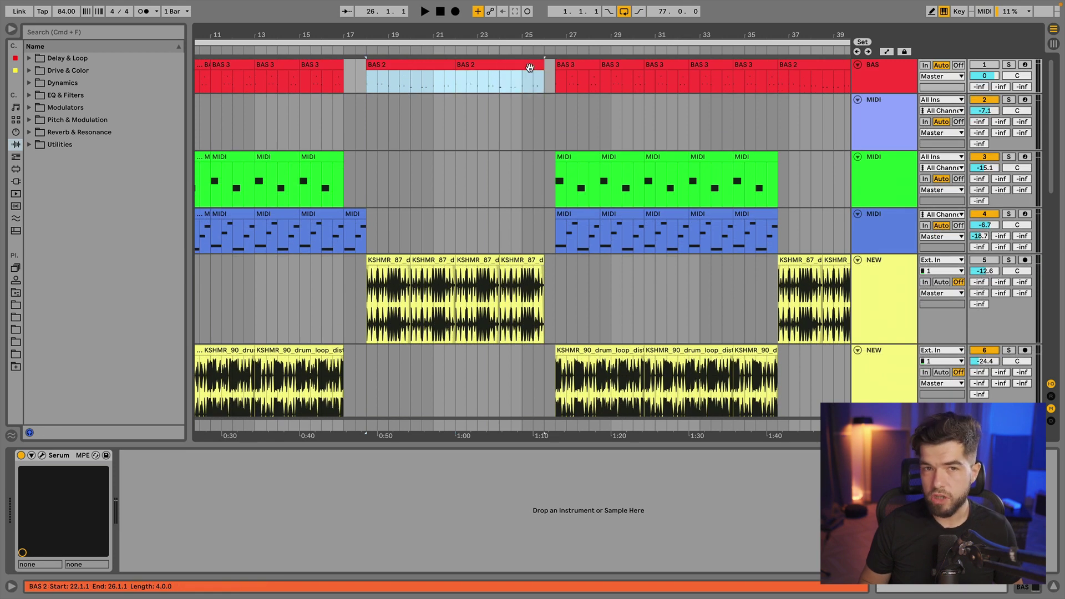
Step: Duplicate the time of the selected eight-bar BAS 2 section across all tracks
{"action": "mouse_move", "coordinate": [82, 8]}
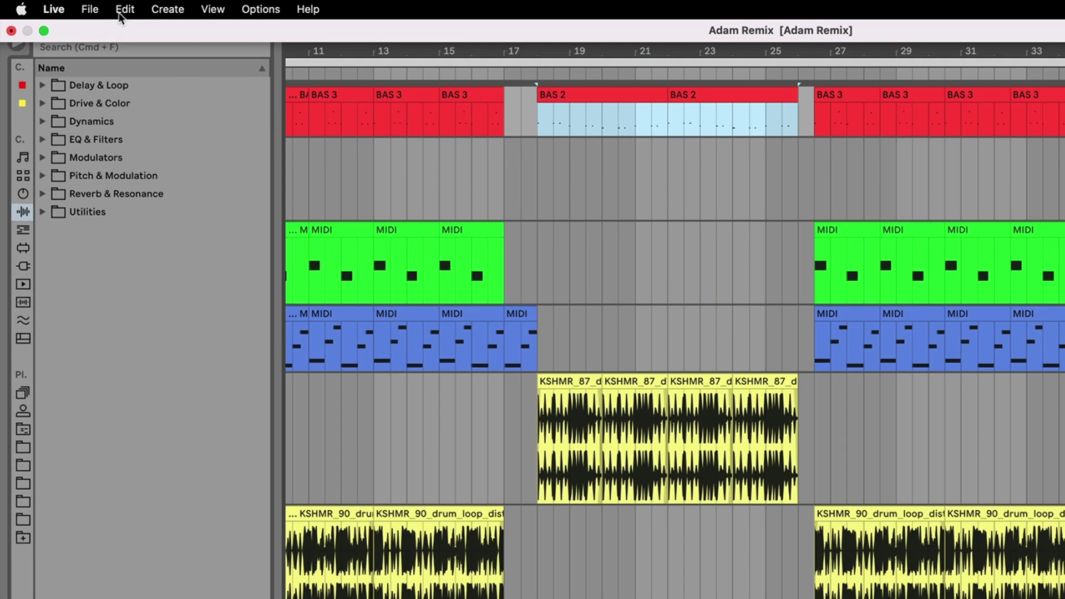
{"action": "left_click", "coordinate": [123, 10]}
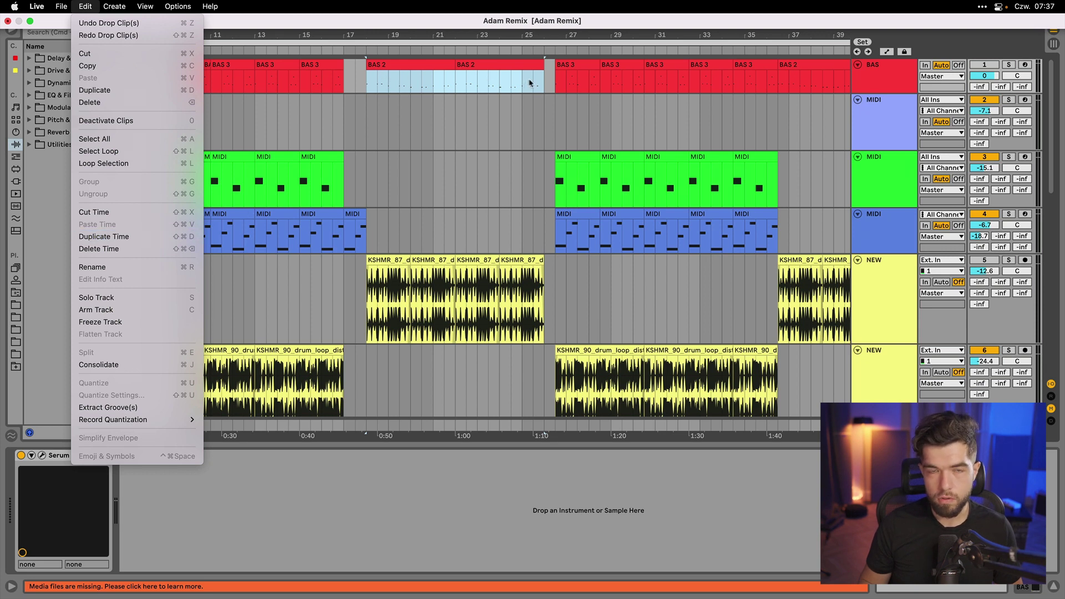
{"action": "left_click", "coordinate": [142, 236]}
Step: Review the duplicated section across the tracks, and undo the time duplication
{"action": "left_click_drag", "start_coordinate": [571, 31], "coordinate": [427, 5]}
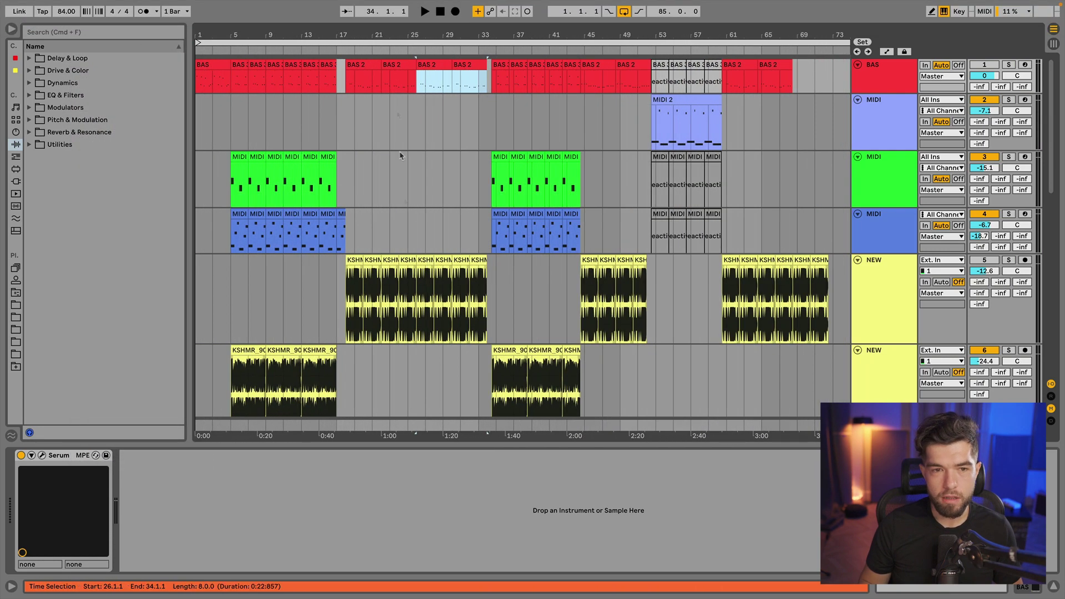
{"action": "scroll", "coordinate": [366, 274], "scroll_direction": "down", "scroll_amount": 5}
{"action": "scroll", "coordinate": [365, 274], "scroll_direction": "up", "scroll_amount": 5}
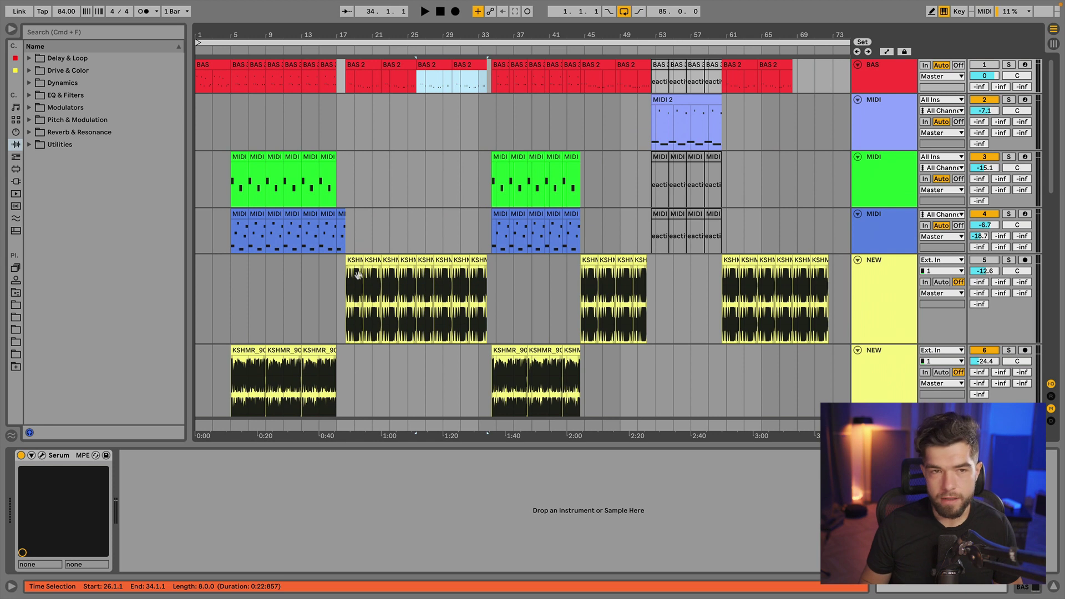
{"action": "scroll", "coordinate": [366, 360], "scroll_direction": "down", "scroll_amount": 6}
{"action": "scroll", "coordinate": [385, 307], "scroll_direction": "up", "scroll_amount": 6}
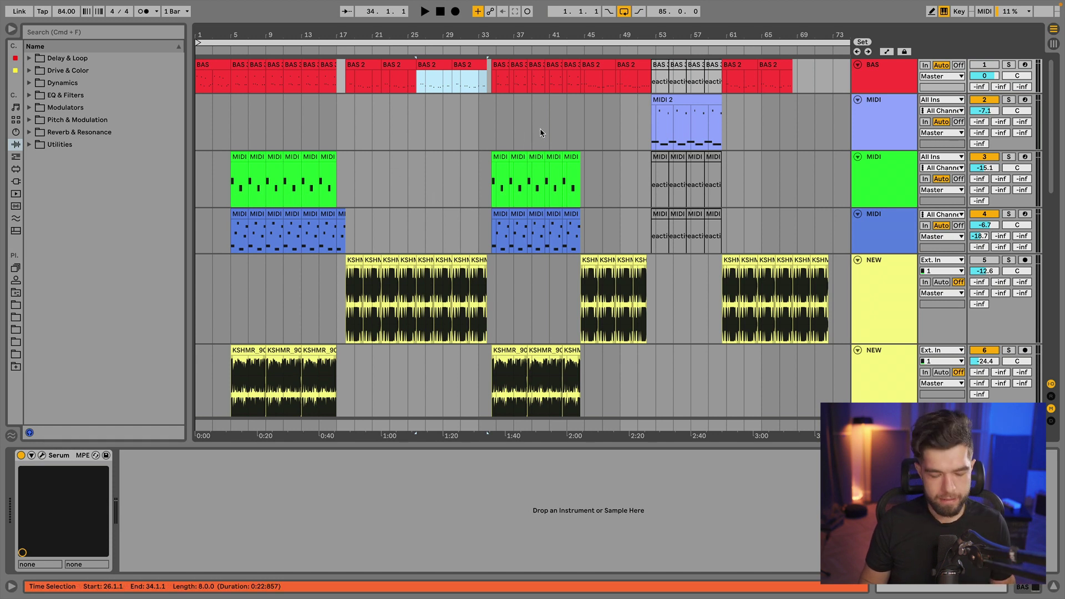
{"action": "key", "text": "ctrl+shift+Delete"}
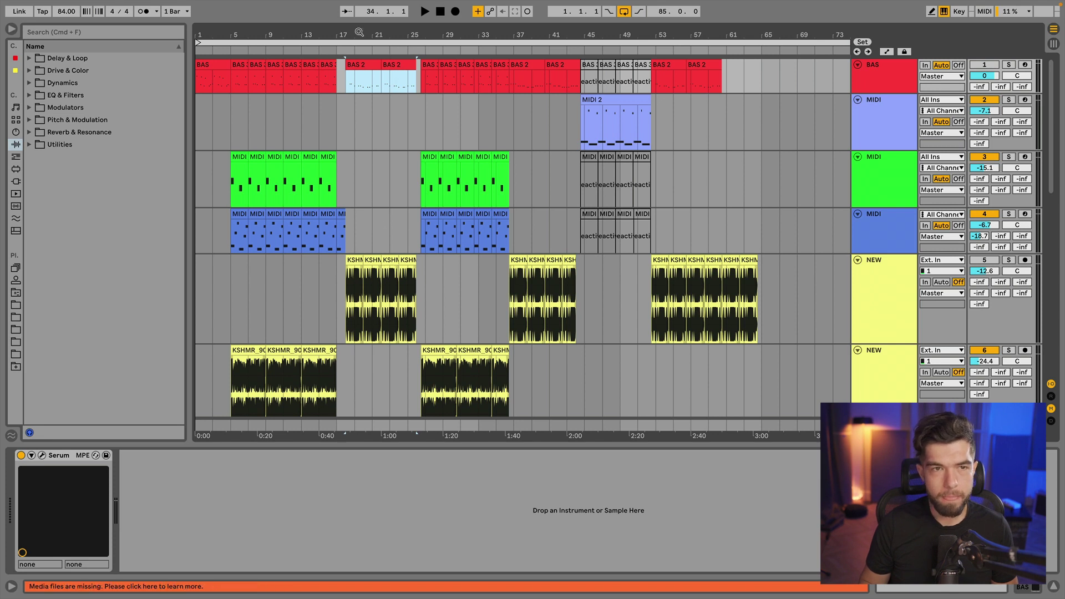
Step: Apply Duplicate Time to the selected bars 18 to 26, repeating the section on all tracks
{"action": "left_click_drag", "start_coordinate": [358, 33], "coordinate": [359, 62]}
{"action": "mouse_move", "coordinate": [119, 8]}
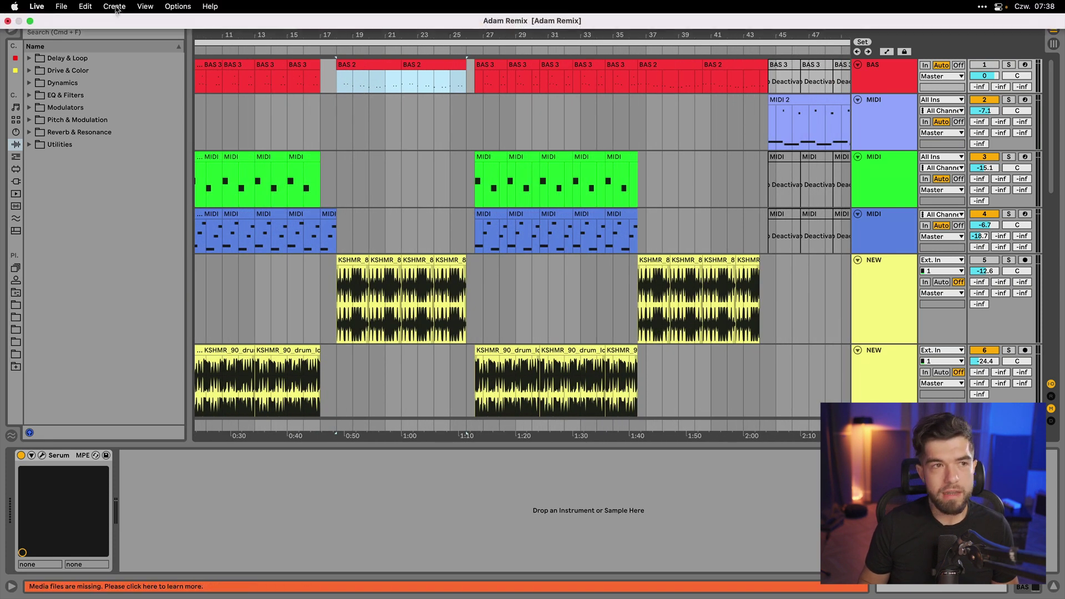
{"action": "left_click", "coordinate": [86, 7]}
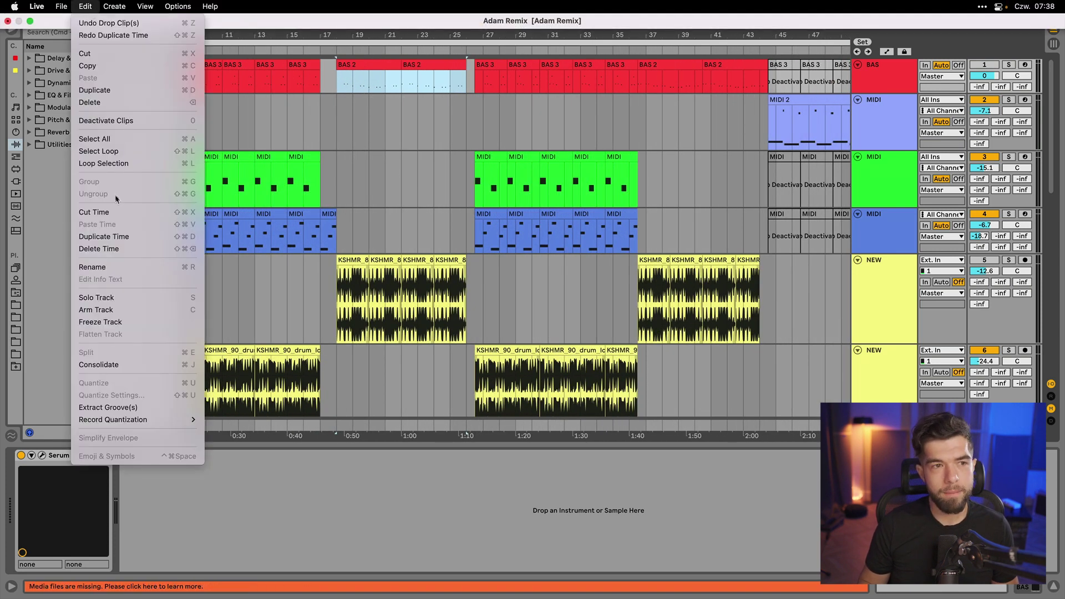
{"action": "left_click", "coordinate": [119, 237]}
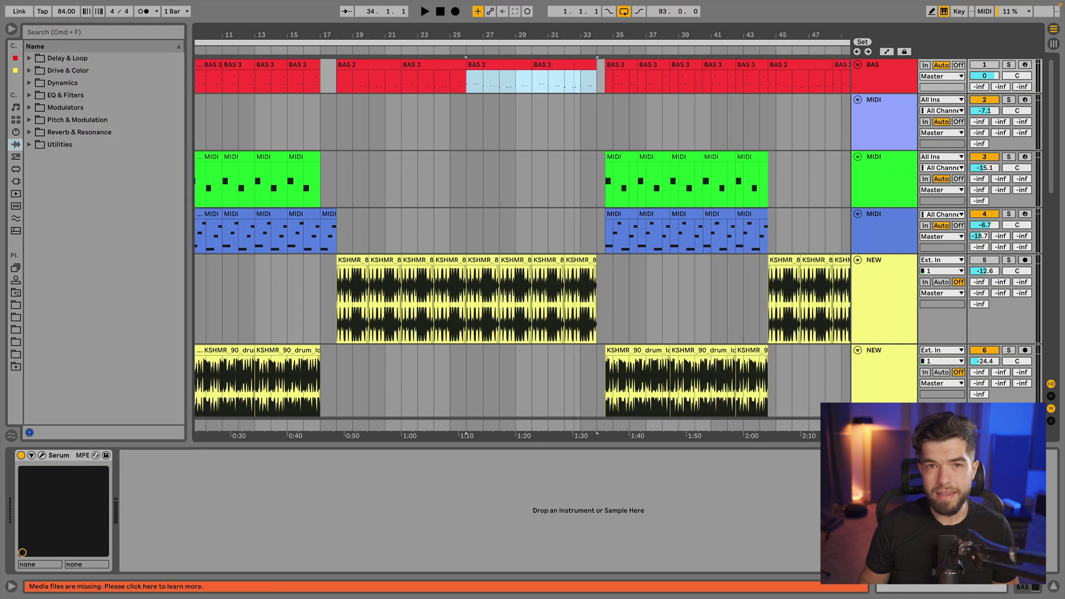
Step: Examine the duplicated section and the shifted clips along the timeline and down through all tracks
{"action": "left_click_drag", "start_coordinate": [575, 34], "coordinate": [574, 17]}
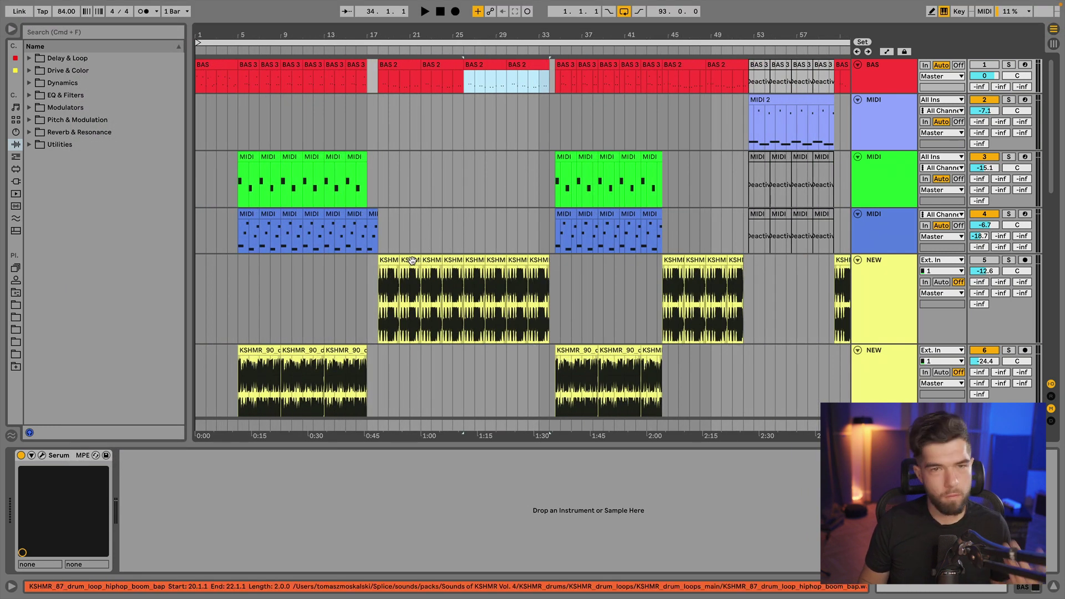
{"action": "scroll", "coordinate": [555, 250], "scroll_direction": "right", "scroll_amount": 5}
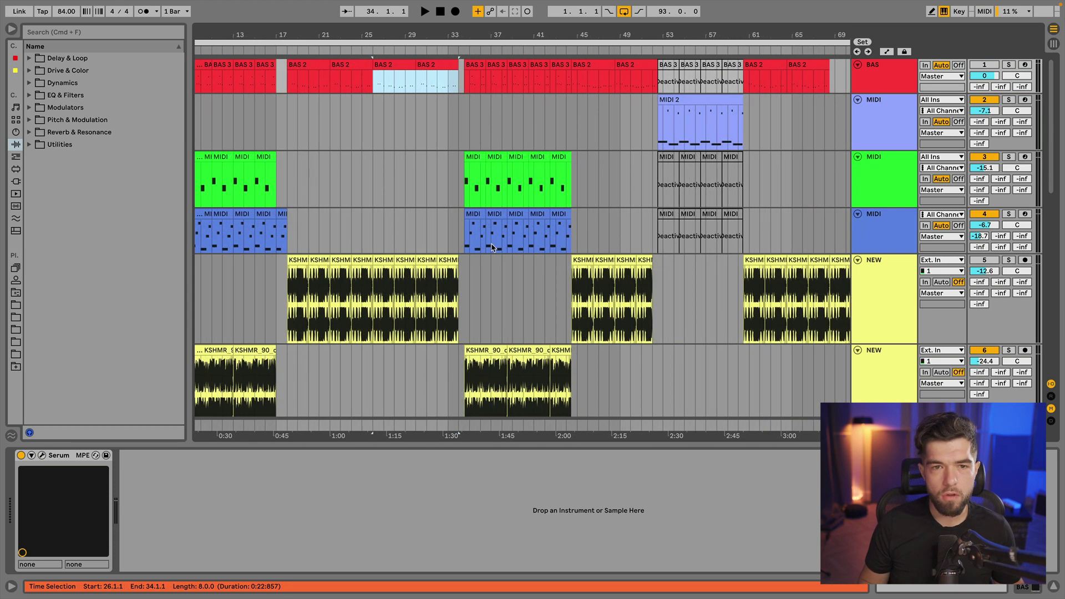
{"action": "scroll", "coordinate": [482, 248], "scroll_direction": "right", "scroll_amount": 2}
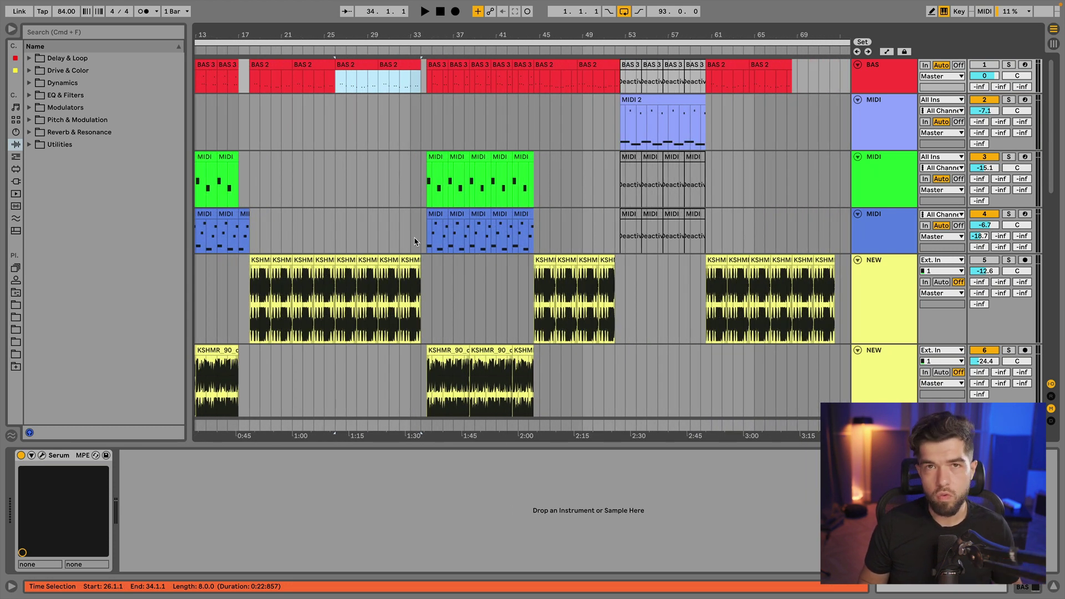
{"action": "scroll", "coordinate": [534, 275], "scroll_direction": "down", "scroll_amount": 8}
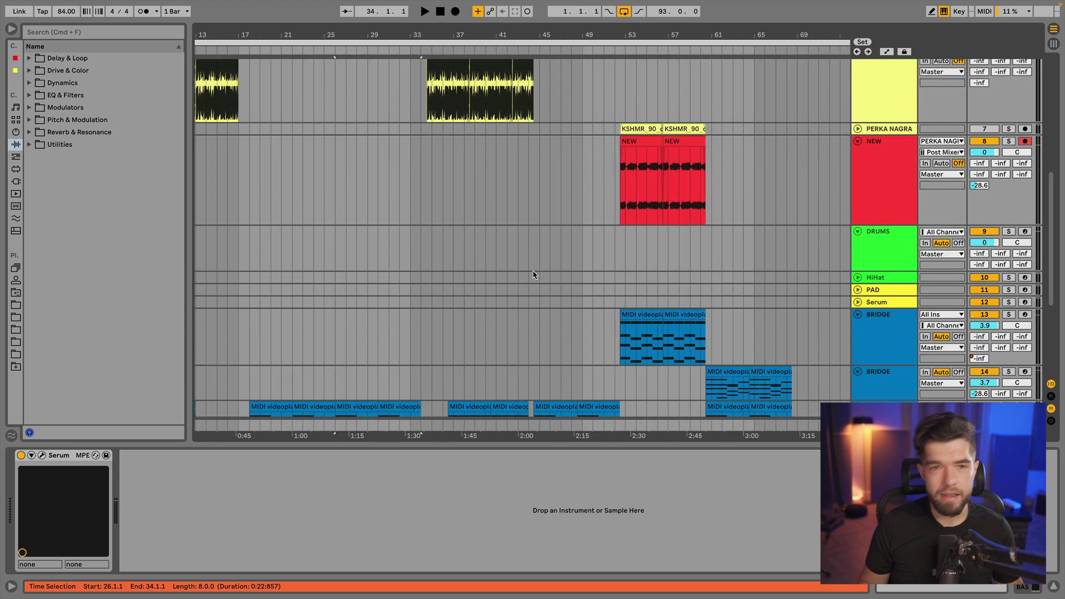
{"action": "scroll", "coordinate": [534, 274], "scroll_direction": "down", "scroll_amount": 3}
{"action": "scroll", "coordinate": [510, 276], "scroll_direction": "up", "scroll_amount": 10}
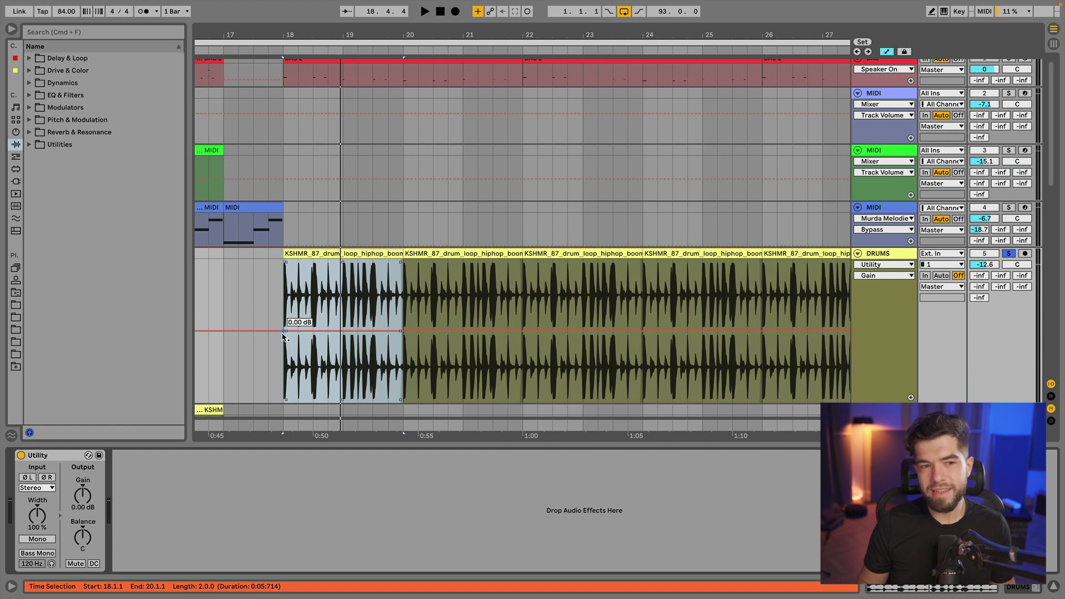
Step: Draw Utility Gain automation on the DRUMS track from 0.00 dB at bar 18 to a 19.0 dB peak, dropping to the minimum at bar 20
{"action": "left_click", "coordinate": [282, 333]}
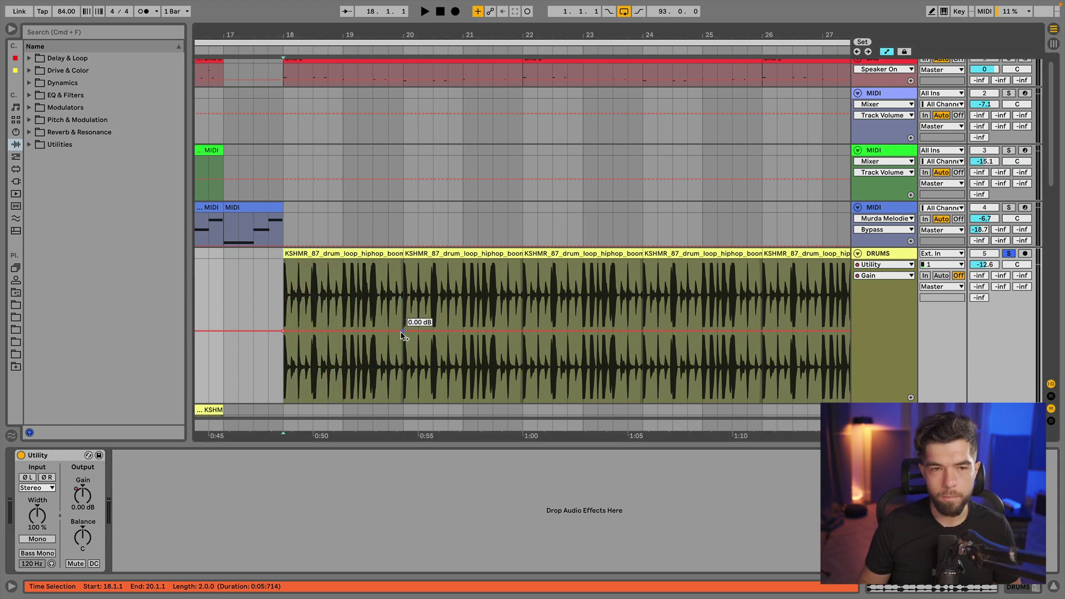
{"action": "left_click_drag", "start_coordinate": [402, 335], "coordinate": [403, 404]}
{"action": "scroll", "coordinate": [377, 363], "scroll_direction": "down", "scroll_amount": 3}
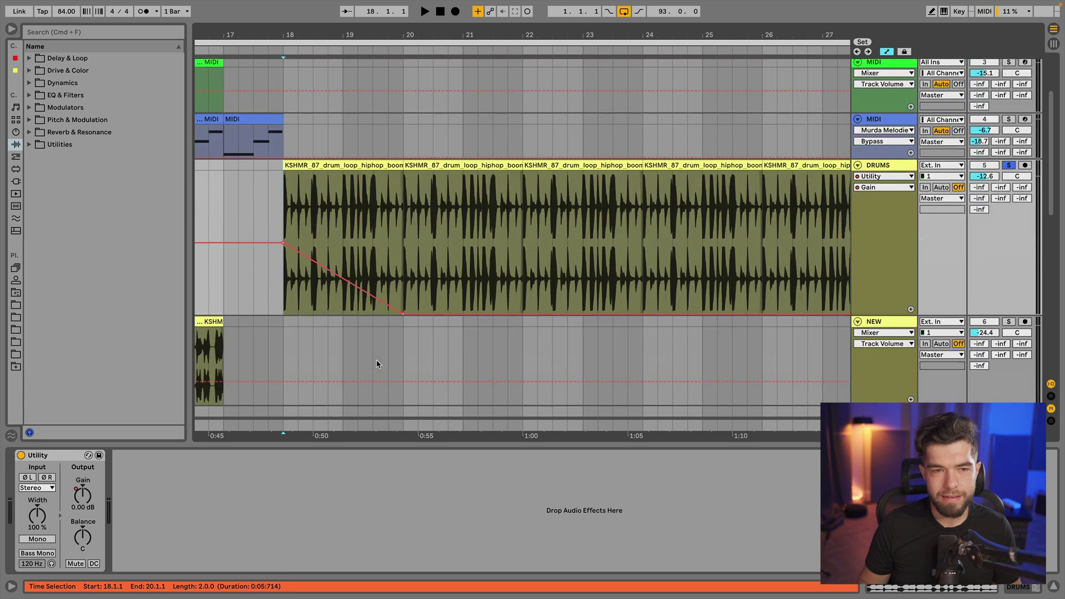
{"action": "left_click_drag", "start_coordinate": [886, 316], "coordinate": [886, 371]}
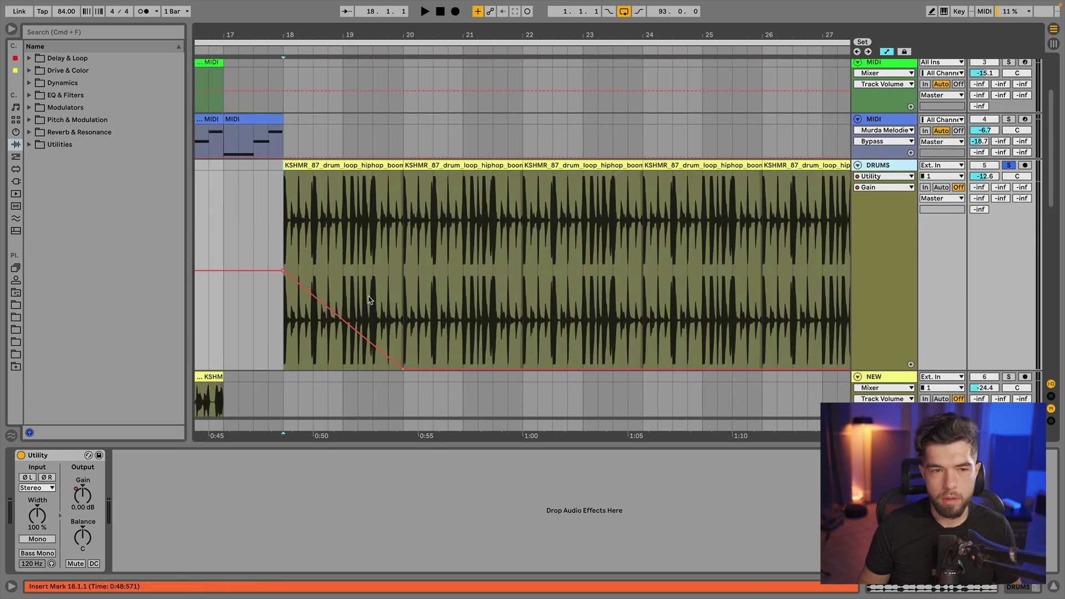
{"action": "left_click_drag", "start_coordinate": [344, 320], "coordinate": [343, 197]}
{"action": "left_click_drag", "start_coordinate": [363, 253], "coordinate": [373, 216]}
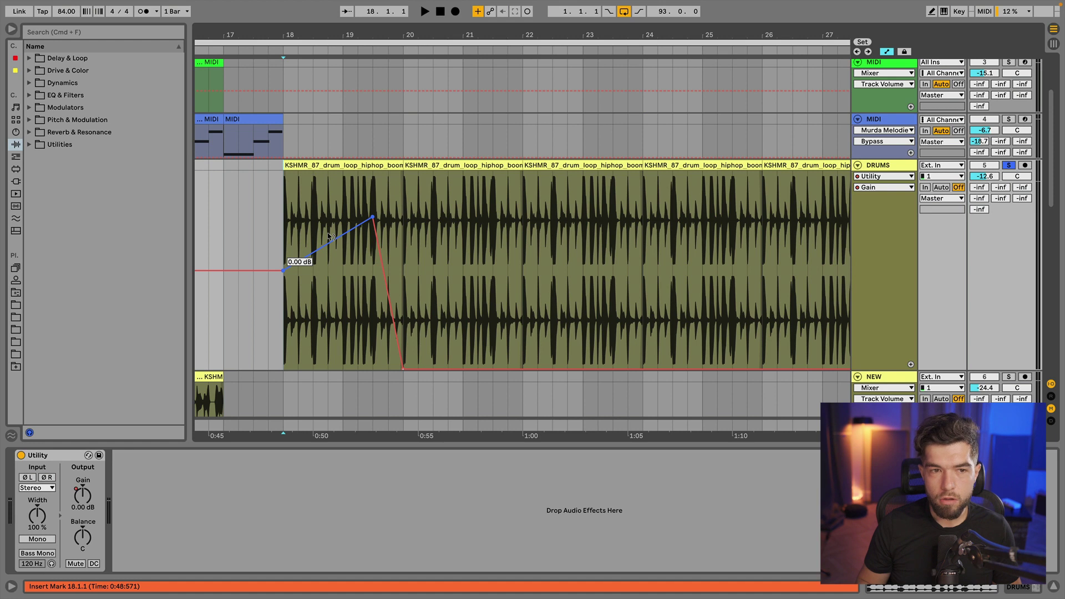
Step: Bend the straight Gain automation segments on both sides of the DRUMS peak into curves
{"action": "mouse_move", "coordinate": [314, 237]}
{"action": "left_mouse_down"}
{"action": "mouse_move", "coordinate": [314, 221]}
{"action": "mouse_move", "coordinate": [313, 229]}
{"action": "left_mouse_up"}
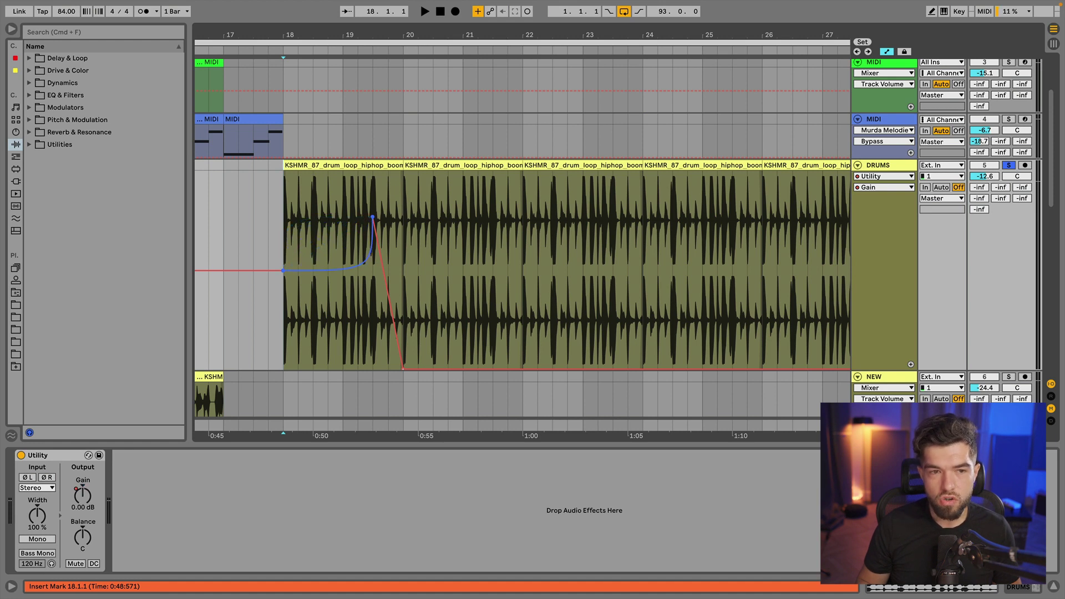
{"action": "left_click_drag", "start_coordinate": [314, 248], "coordinate": [314, 224]}
{"action": "mouse_move", "coordinate": [390, 289]}
{"action": "left_mouse_down"}
{"action": "mouse_move", "coordinate": [389, 300]}
{"action": "mouse_move", "coordinate": [390, 275]}
{"action": "left_mouse_up"}
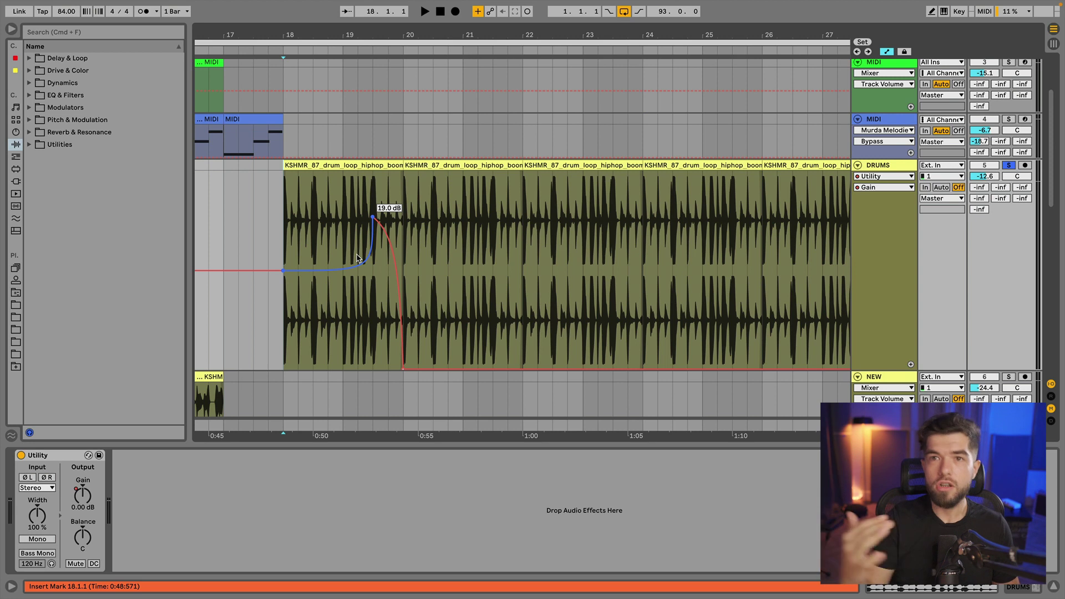
{"action": "left_click_drag", "start_coordinate": [331, 249], "coordinate": [331, 223]}
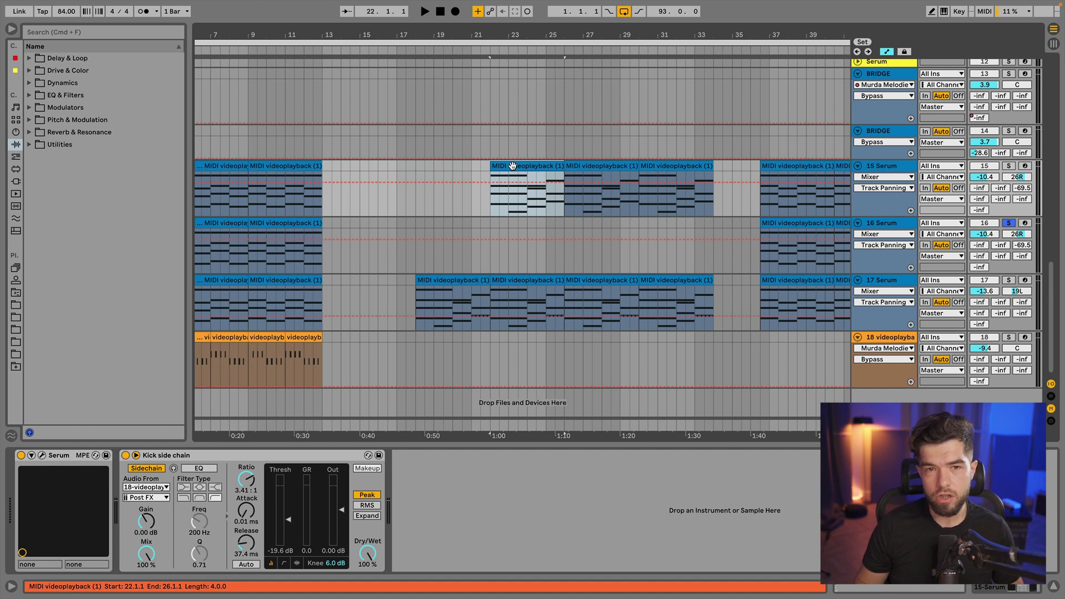
Step: Place a copy of the 15 Serum clip at bar 18 on 16 Serum, and consolidate bars 18 to 26 into one clip
{"action": "left_click_drag", "start_coordinate": [513, 165], "coordinate": [442, 223]}
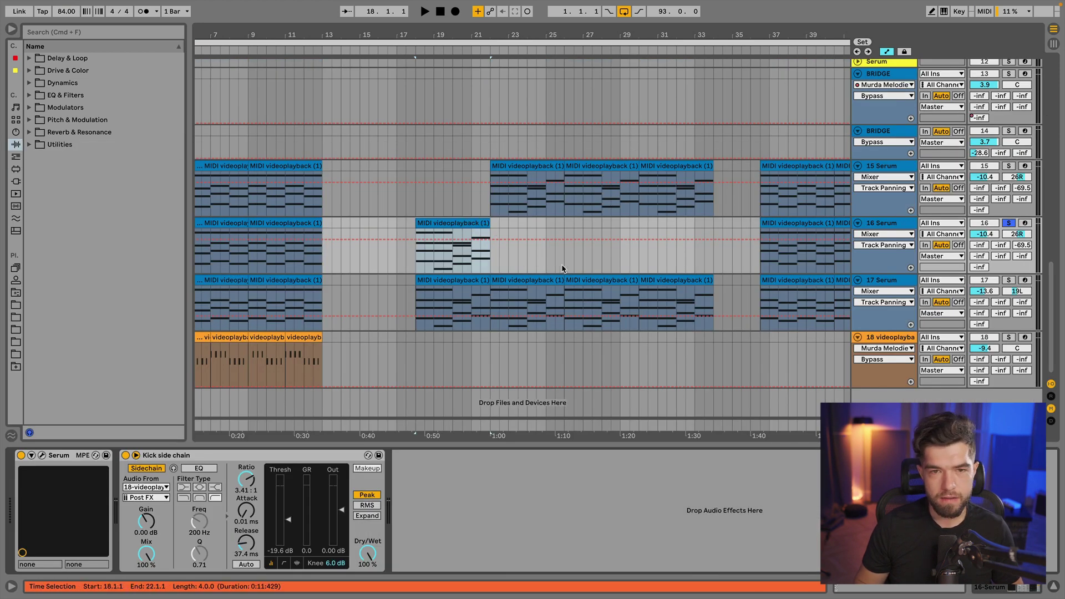
{"action": "left_click_drag", "start_coordinate": [562, 268], "coordinate": [418, 264]}
{"action": "key", "text": "super+c"}
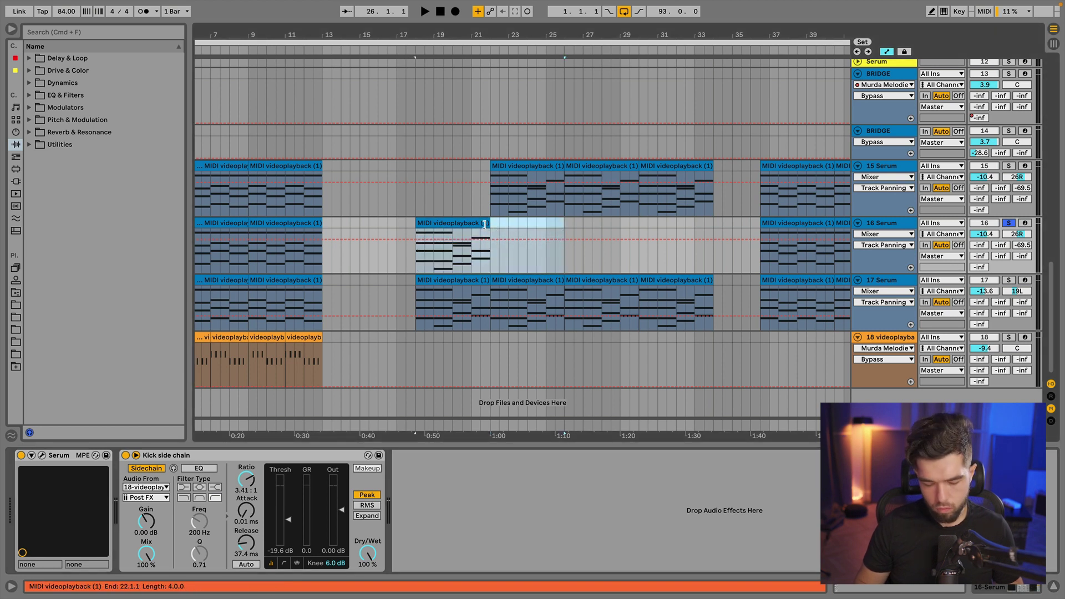
{"action": "key", "text": "super+j"}
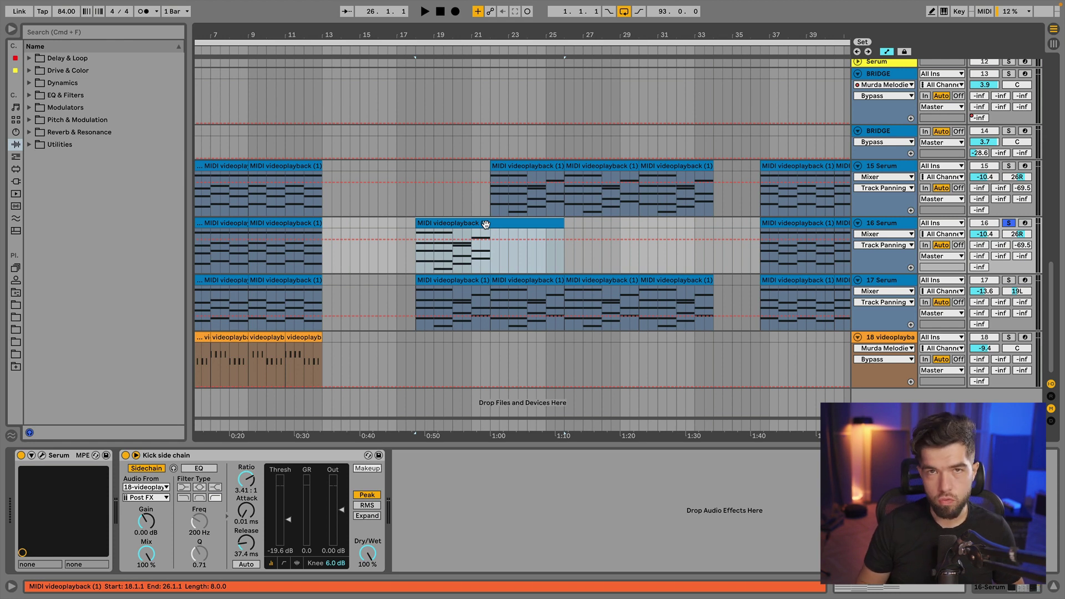
Step: Open the consolidated 16 Serum clip and move all of its notes four bars later, starting at bar 5
{"action": "double_click", "coordinate": [485, 224]}
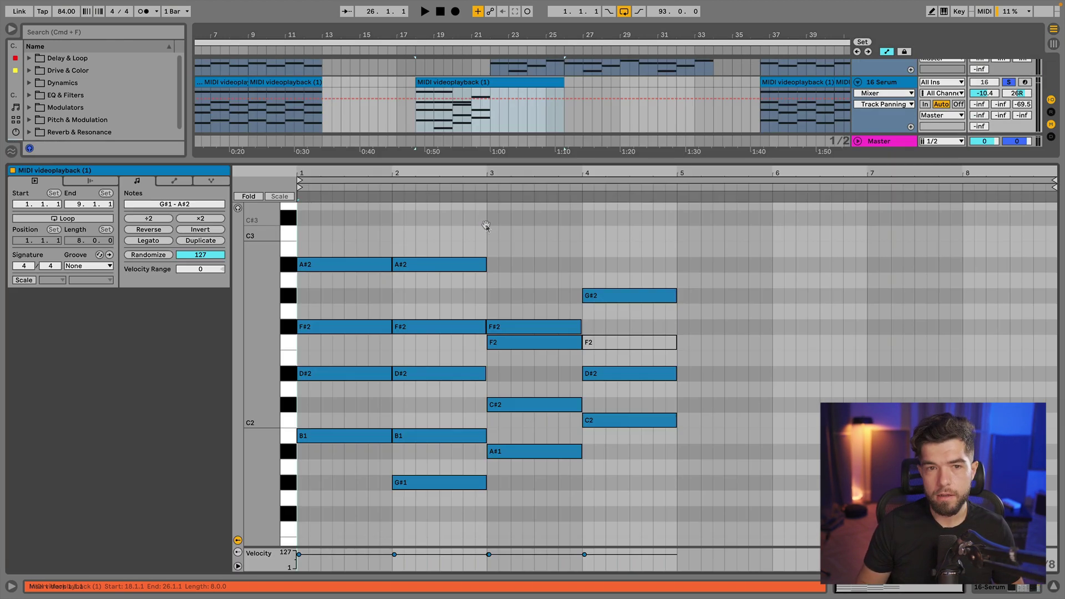
{"action": "left_click_drag", "start_coordinate": [311, 247], "coordinate": [651, 513]}
{"action": "left_click_drag", "start_coordinate": [340, 269], "coordinate": [714, 269]}
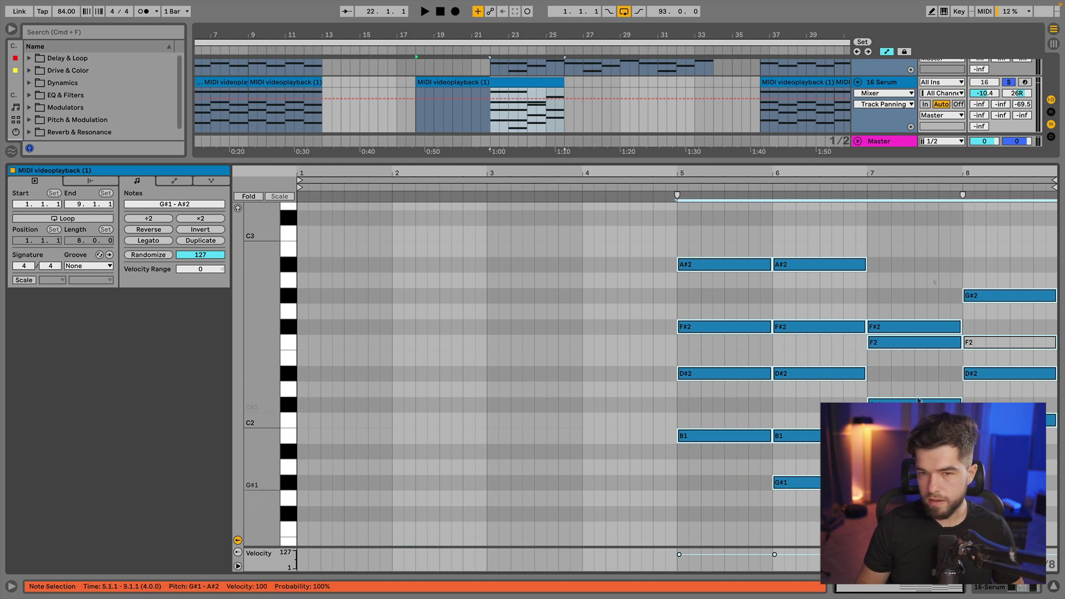
Step: Mirror the notes around bar 5 with the stretch marker, restore their original order, and play them from bar 5
{"action": "left_click_drag", "start_coordinate": [961, 194], "coordinate": [390, 241]}
{"action": "left_click", "coordinate": [391, 194]}
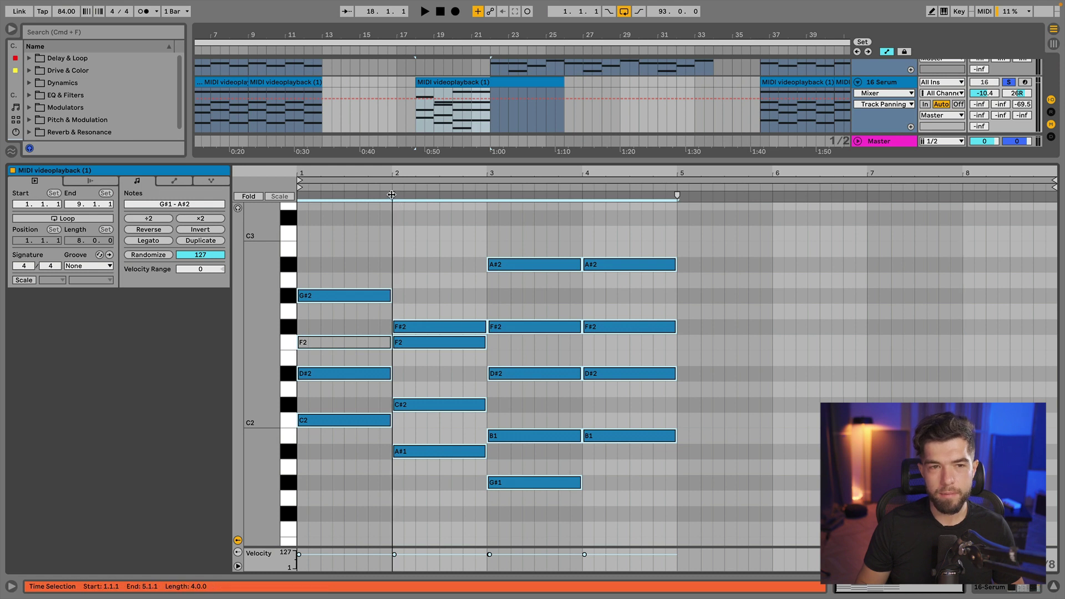
{"action": "mouse_move", "coordinate": [392, 194]}
{"action": "left_mouse_down"}
{"action": "mouse_move", "coordinate": [405, 214]}
{"action": "mouse_move", "coordinate": [964, 238]}
{"action": "left_mouse_up"}
{"action": "left_click", "coordinate": [679, 196]}
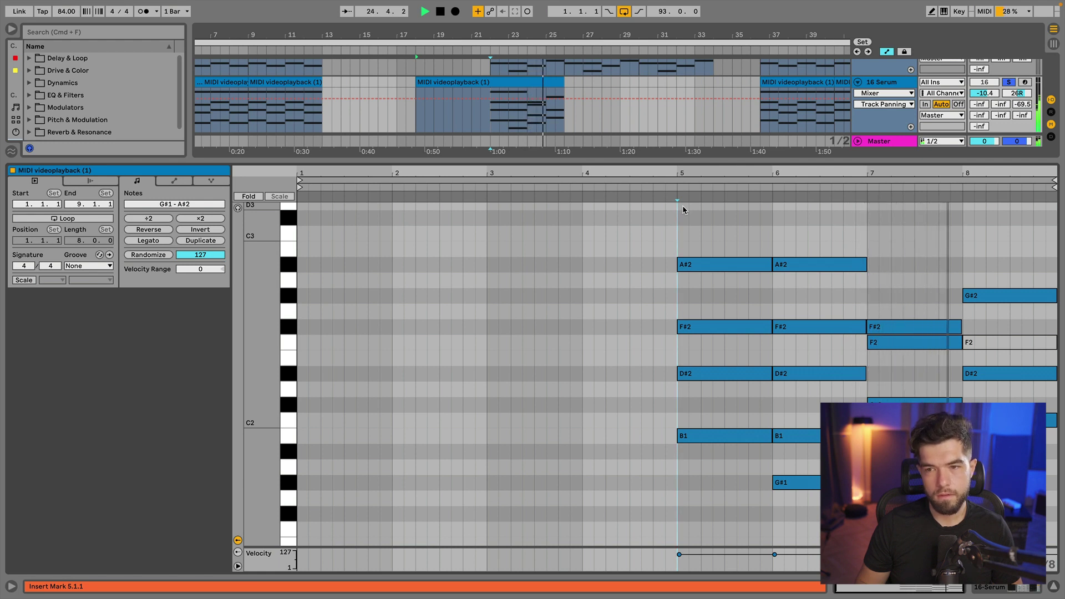
Step: Mirror the notes of bars 5 to 9 into bars 1 to 5 with the stretch marker, and audition the reversed chords
{"action": "left_click_drag", "start_coordinate": [678, 205], "coordinate": [985, 242]}
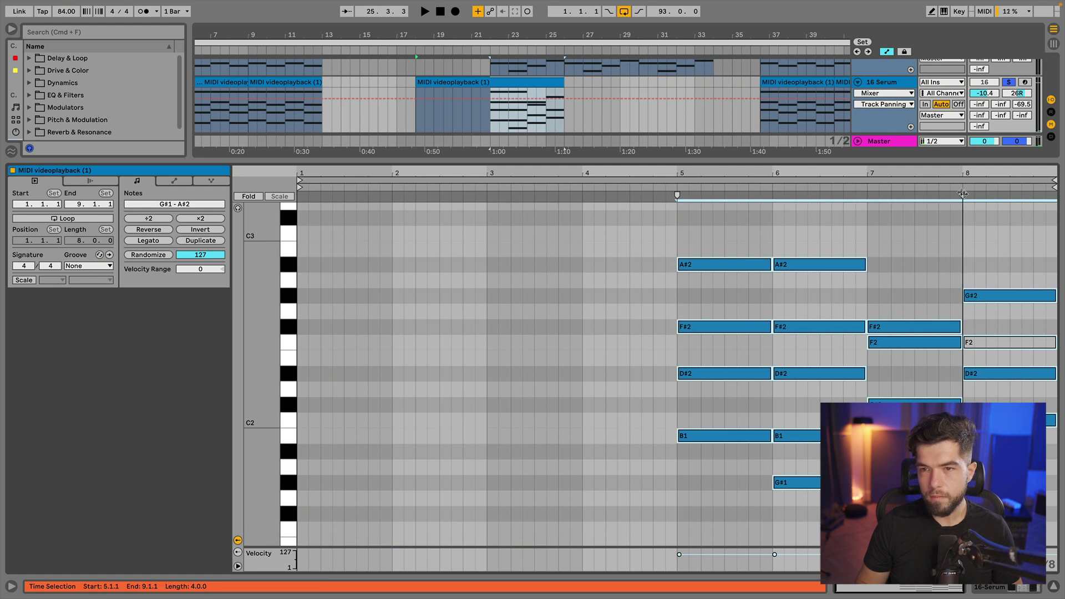
{"action": "left_click_drag", "start_coordinate": [964, 236], "coordinate": [390, 244]}
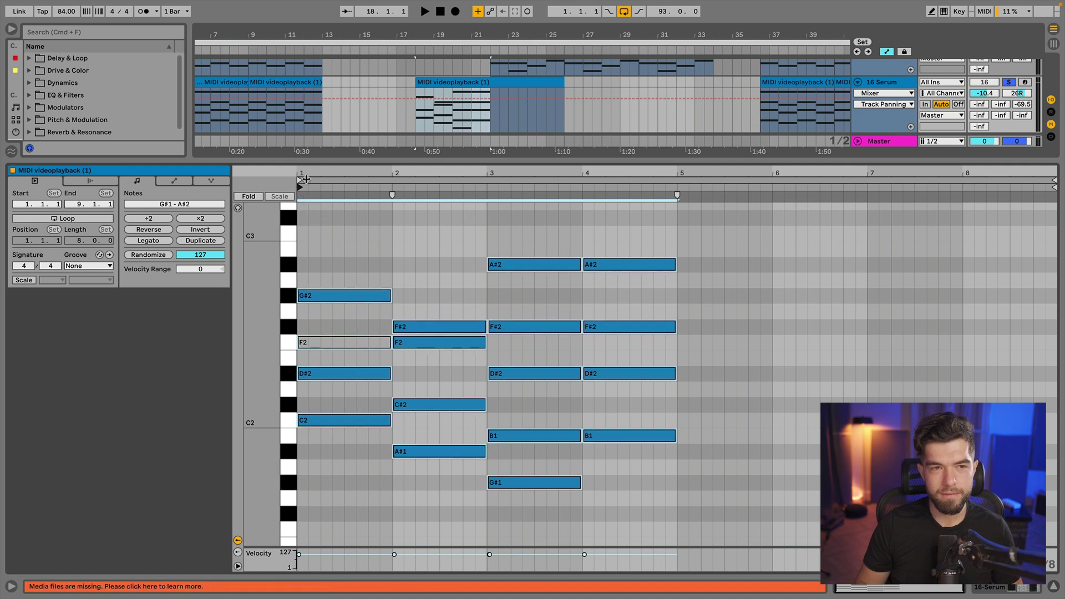
{"action": "left_click", "coordinate": [306, 179]}
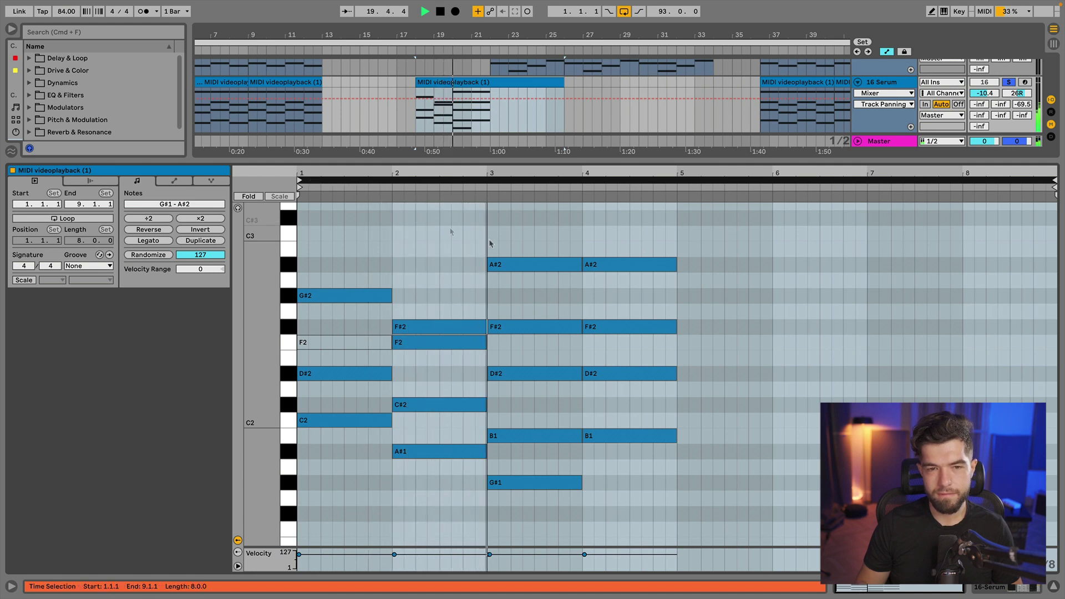
{"action": "key", "text": "space"}
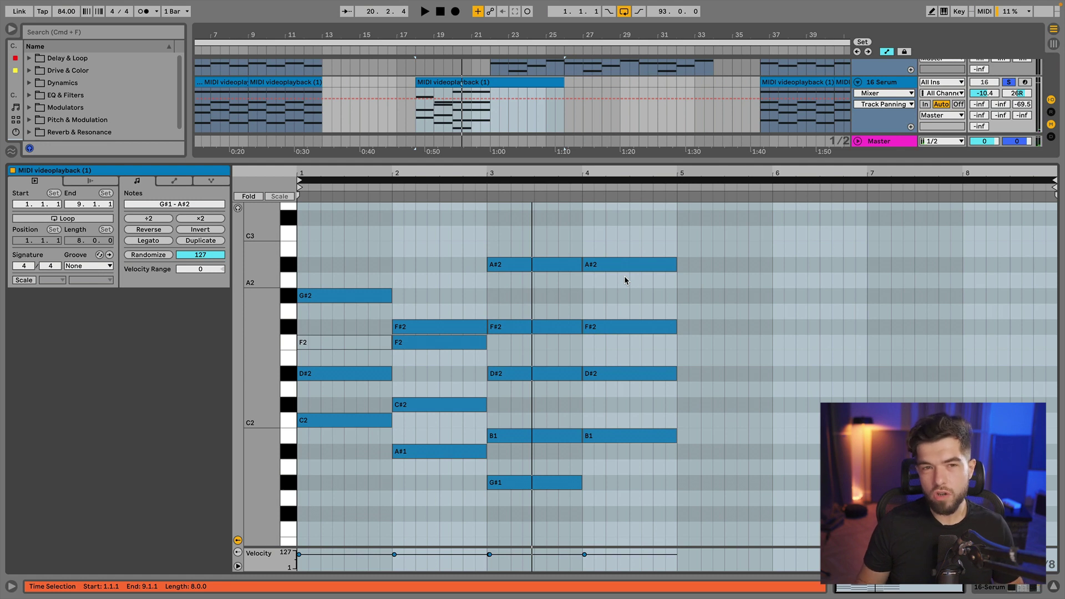
Step: Return to the arrangement and delete the BAS 2 clip spanning bars 22 to 26 on the BAS track
{"action": "left_click", "coordinate": [1003, 591]}
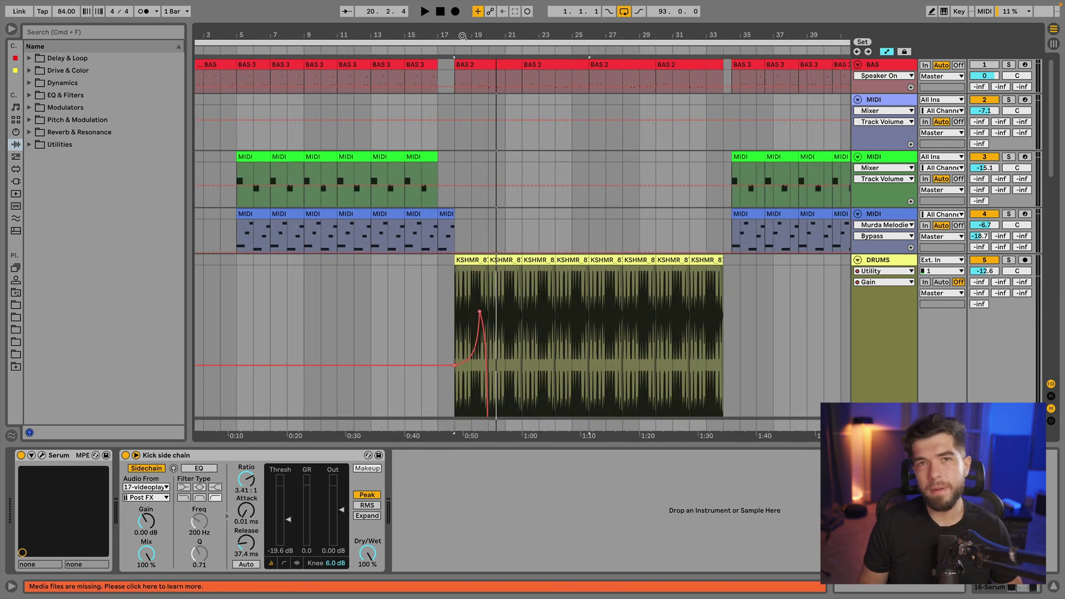
{"action": "left_click", "coordinate": [537, 66]}
{"action": "left_click_drag", "start_coordinate": [542, 30], "coordinate": [542, 58]}
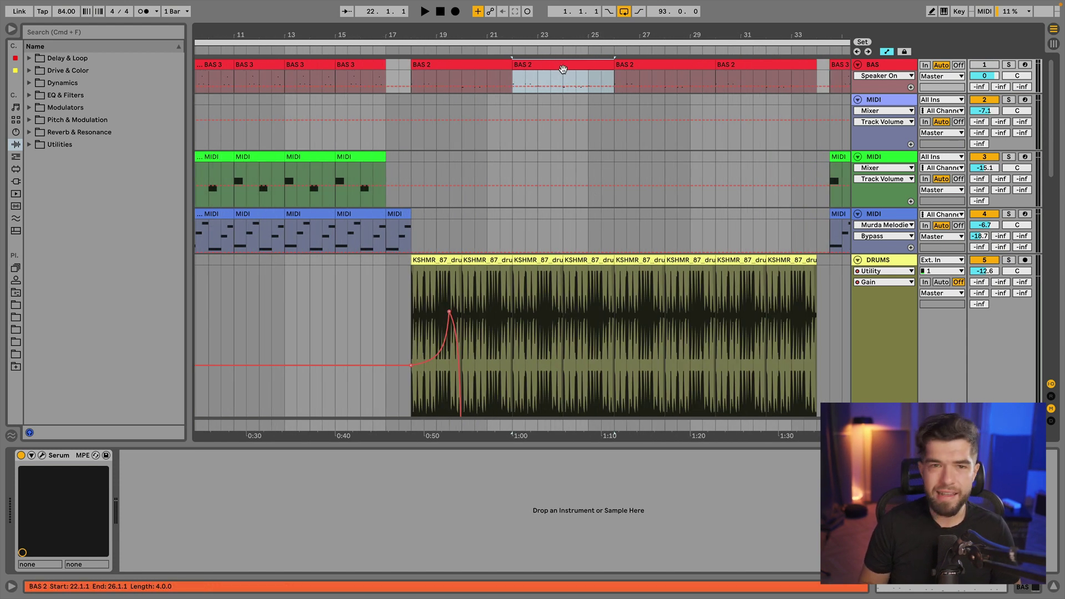
{"action": "left_click", "coordinate": [563, 69]}
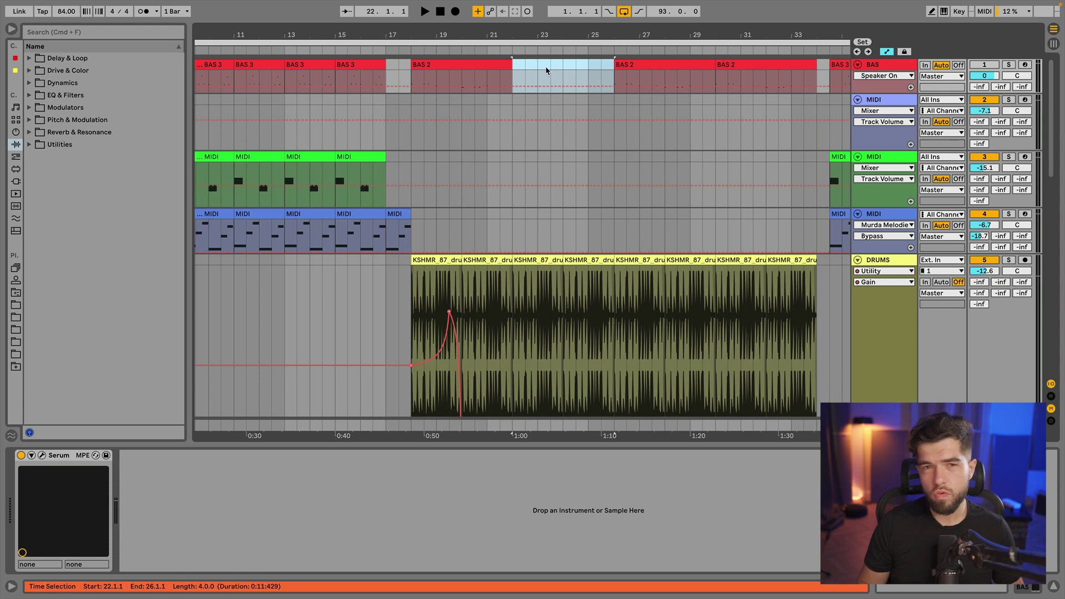
Step: Duplicate the BAS 2 clip at bar 18 into the empty bars 22 to 26
{"action": "left_click", "coordinate": [499, 67]}
{"action": "scroll", "coordinate": [504, 288], "scroll_direction": "down", "scroll_amount": 5}
{"action": "scroll", "coordinate": [505, 289], "scroll_direction": "up", "scroll_amount": 5}
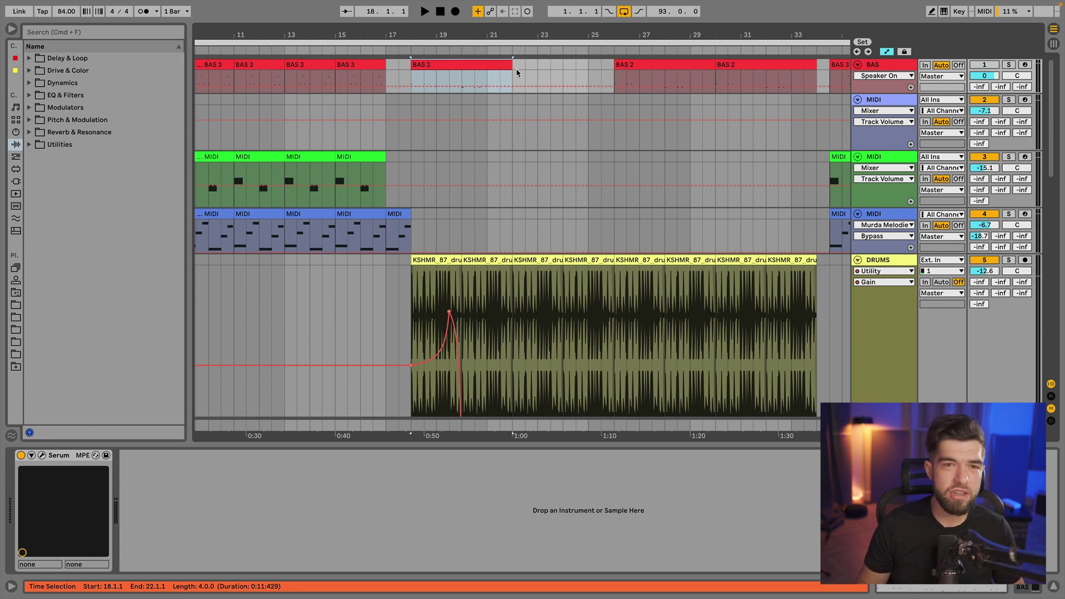
{"action": "key", "text": "super+d"}
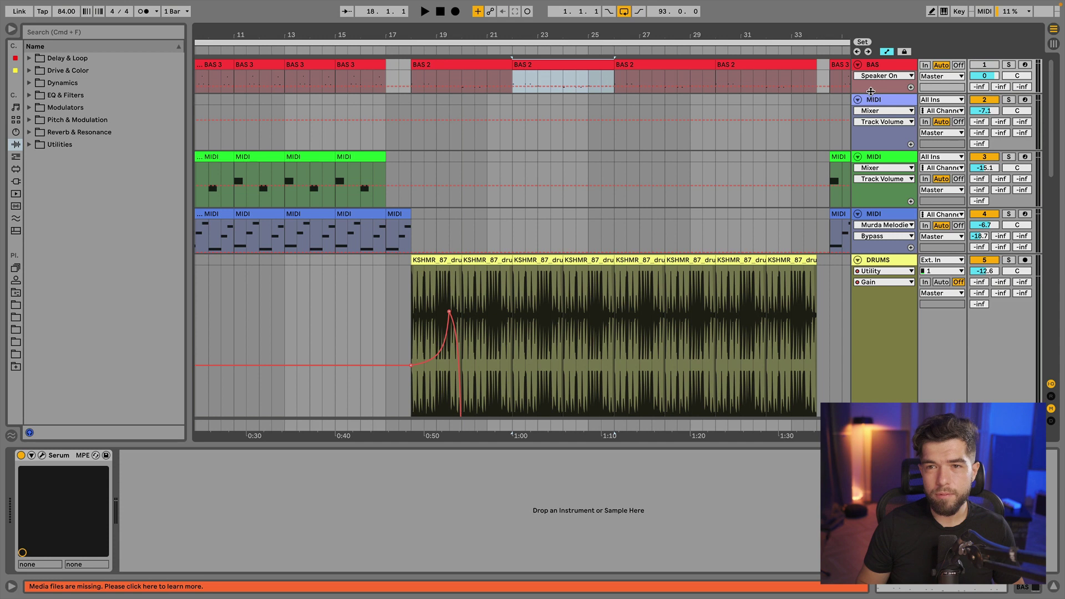
Step: Enlarge the BAS track and deactivate the BAS 2 clip spanning bars 22 to 26
{"action": "left_click_drag", "start_coordinate": [868, 93], "coordinate": [868, 149]}
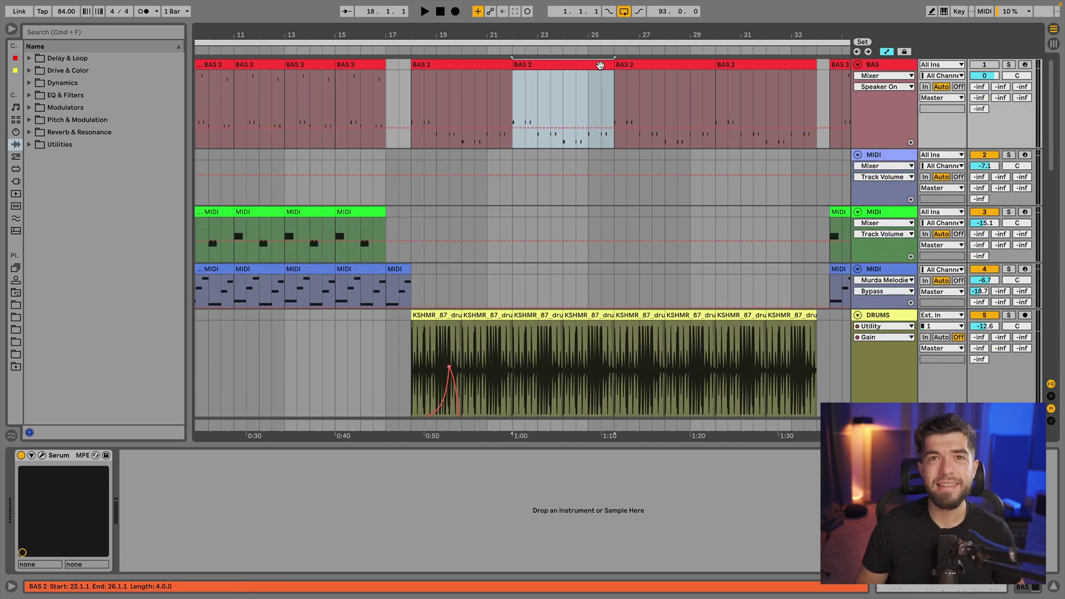
{"action": "key", "text": "0"}
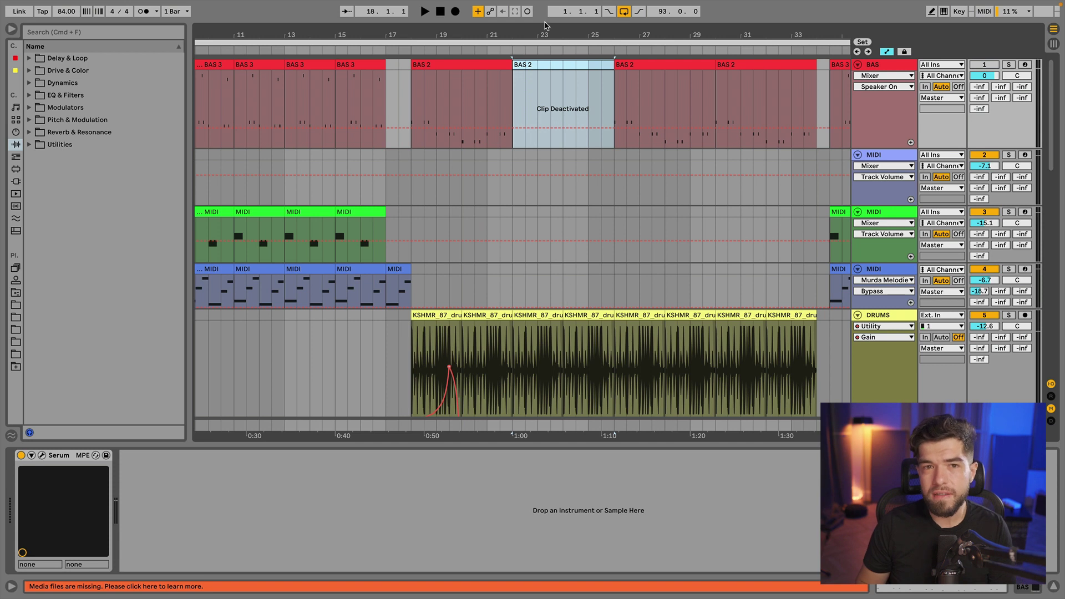
{"action": "left_click_drag", "start_coordinate": [549, 35], "coordinate": [548, 24]}
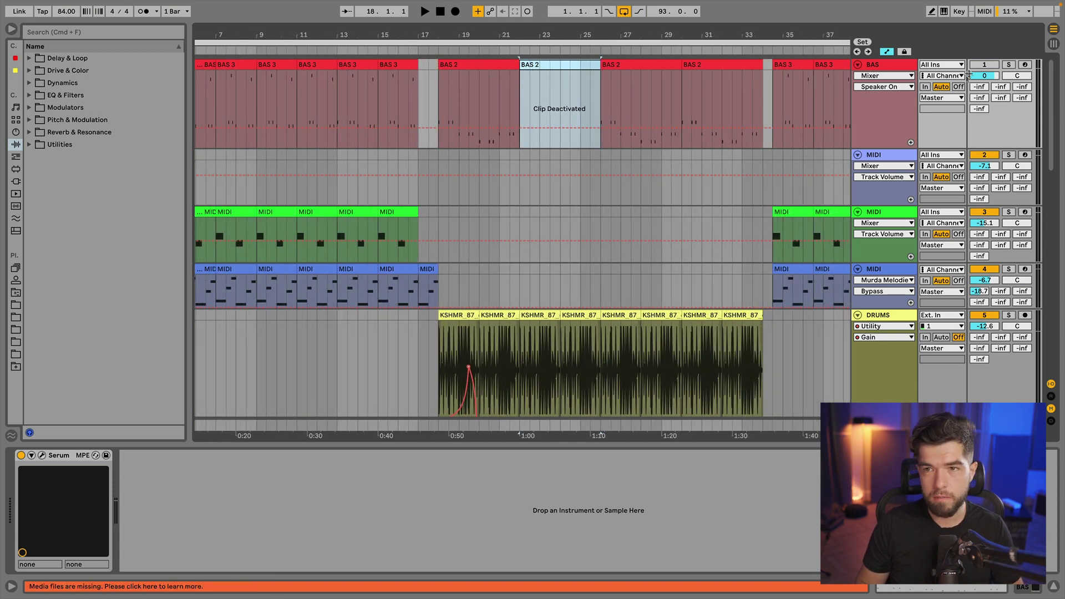
Step: Audition the soloed BAS track from bar 21, and reactivate the BAS 2 clip spanning bars 22 to 26
{"action": "left_click", "coordinate": [983, 64]}
{"action": "left_click", "coordinate": [501, 136]}
{"action": "key", "text": "space"}
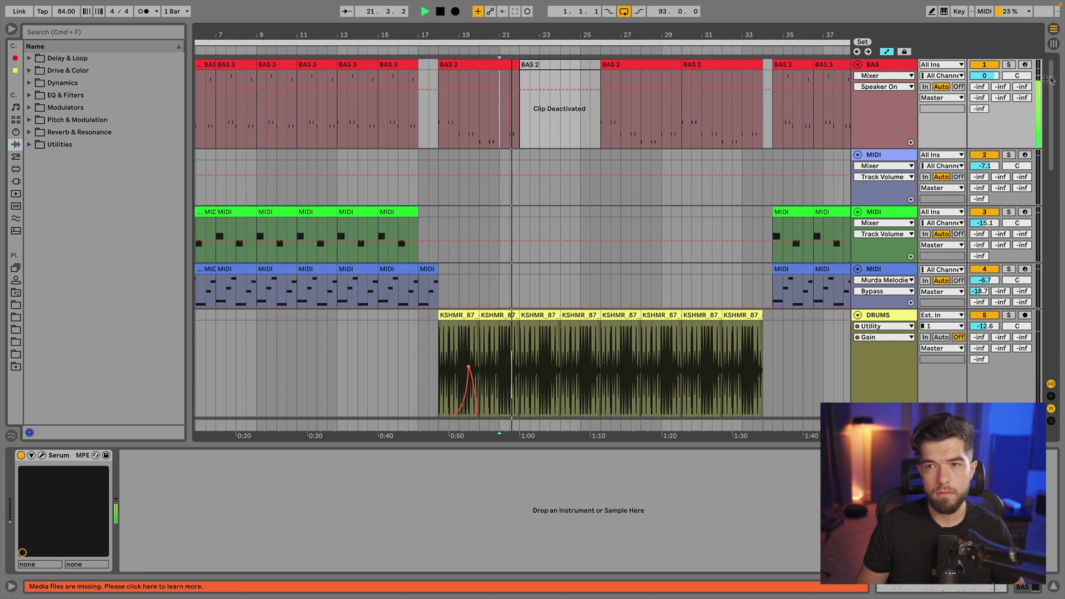
{"action": "left_click", "coordinate": [1009, 65]}
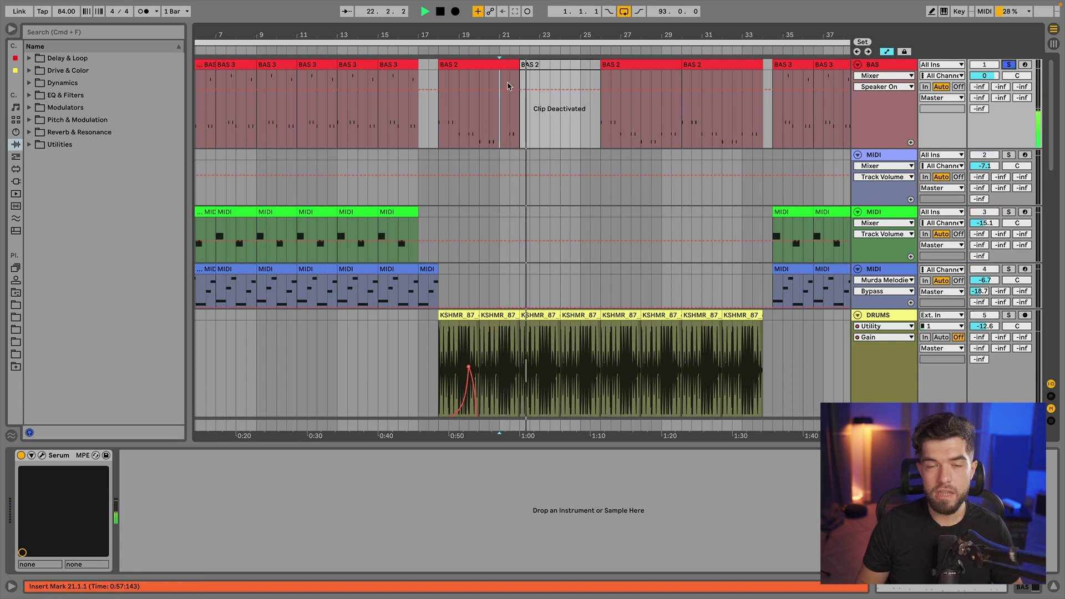
{"action": "left_click", "coordinate": [551, 65]}
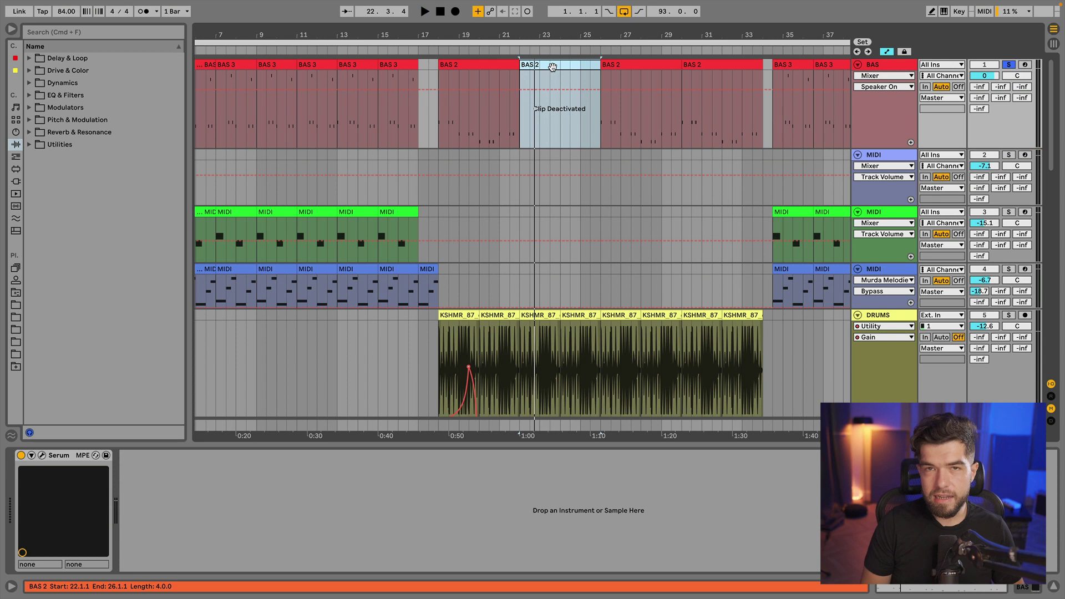
{"action": "key", "text": "0"}
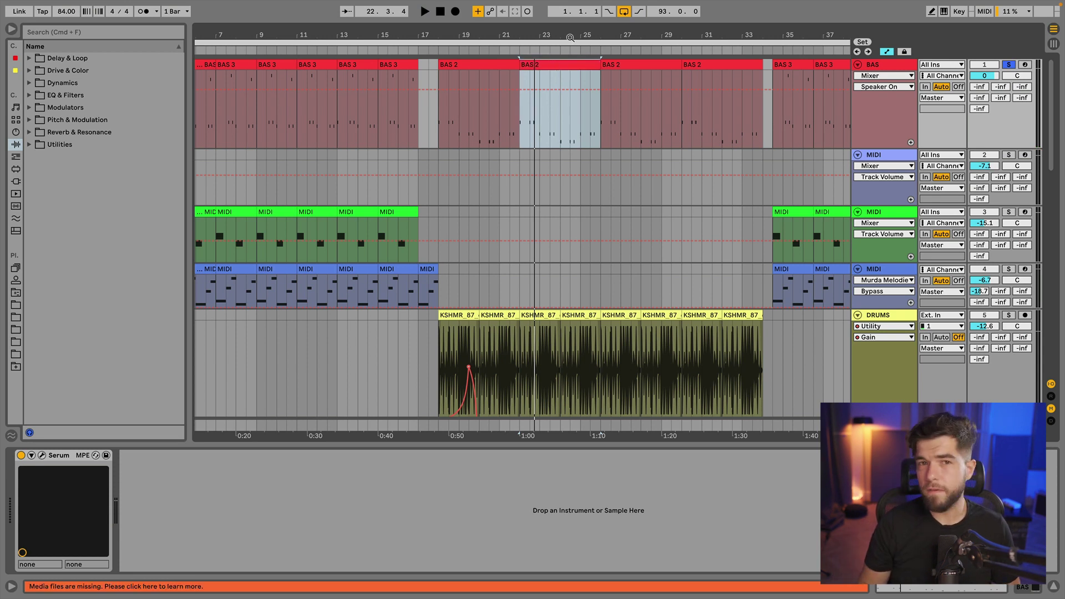
Step: Deactivate the DRUMS clip at bar 22 and the blue MIDI track's clip starting at bar 34.3
{"action": "key", "text": "minus"}
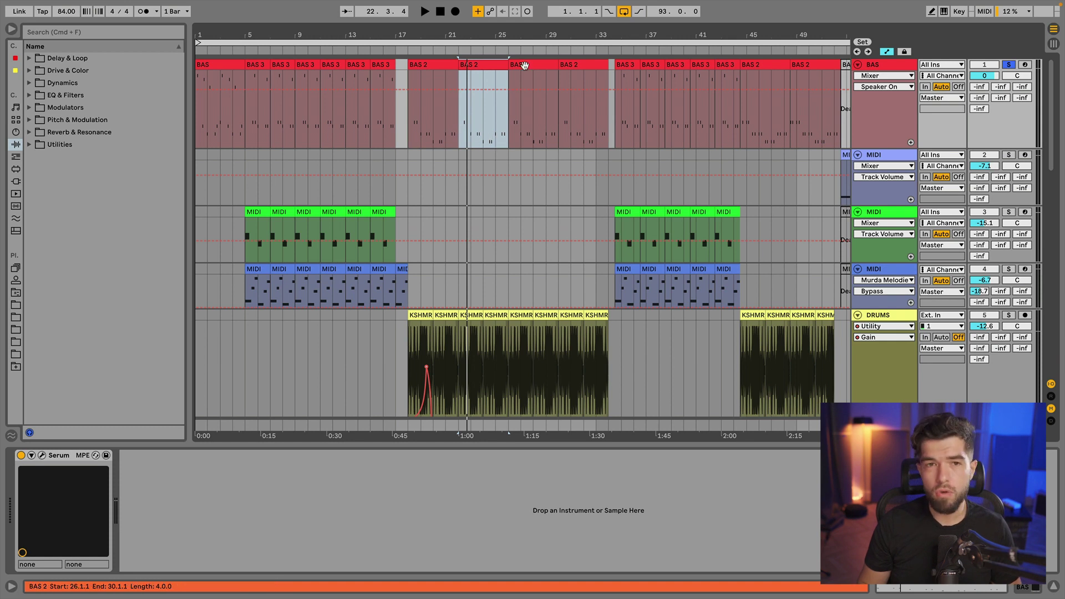
{"action": "key", "text": "minus"}
{"action": "scroll", "coordinate": [413, 248], "scroll_direction": "down", "scroll_amount": 4}
{"action": "left_click", "coordinate": [404, 209]}
{"action": "key", "text": "0"}
{"action": "left_click", "coordinate": [531, 163]}
{"action": "key", "text": "0"}
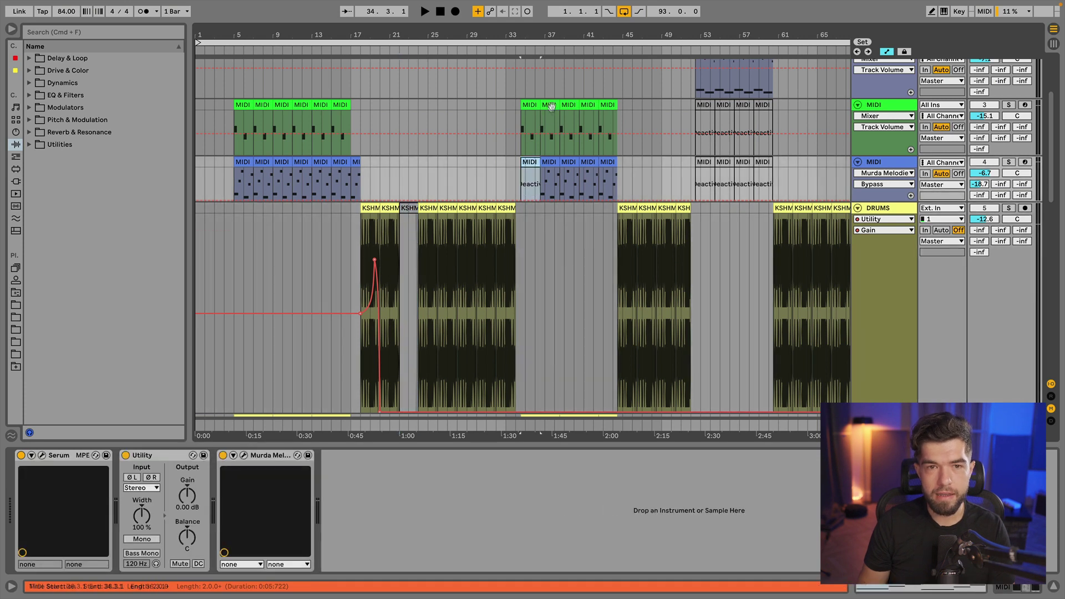
Step: Deactivate the second clip in the green MIDI track's later block and the DRUMS clip starting at bar 46.3
{"action": "left_click", "coordinate": [551, 113]}
{"action": "key", "text": "0"}
{"action": "left_click", "coordinate": [645, 209]}
{"action": "key", "text": "0"}
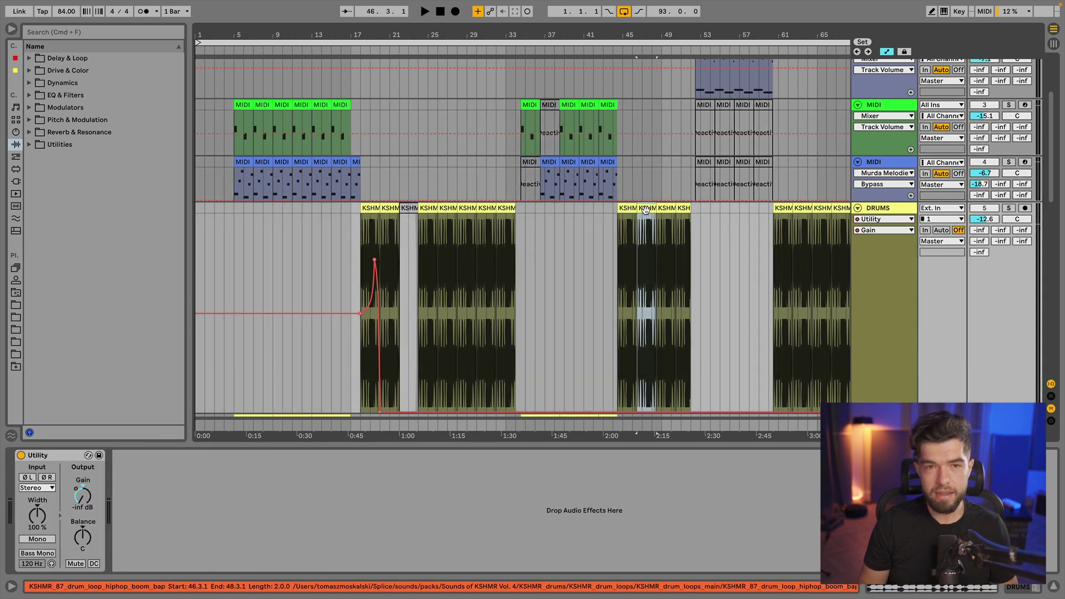
Step: Undo the recent clip deactivations on the MIDI and DRUMS tracks
{"action": "key", "text": "super+z"}
{"action": "key", "text": "super+z"}
{"action": "key", "text": "super+z"}
{"action": "scroll", "coordinate": [449, 253], "scroll_direction": "down", "scroll_amount": 3}
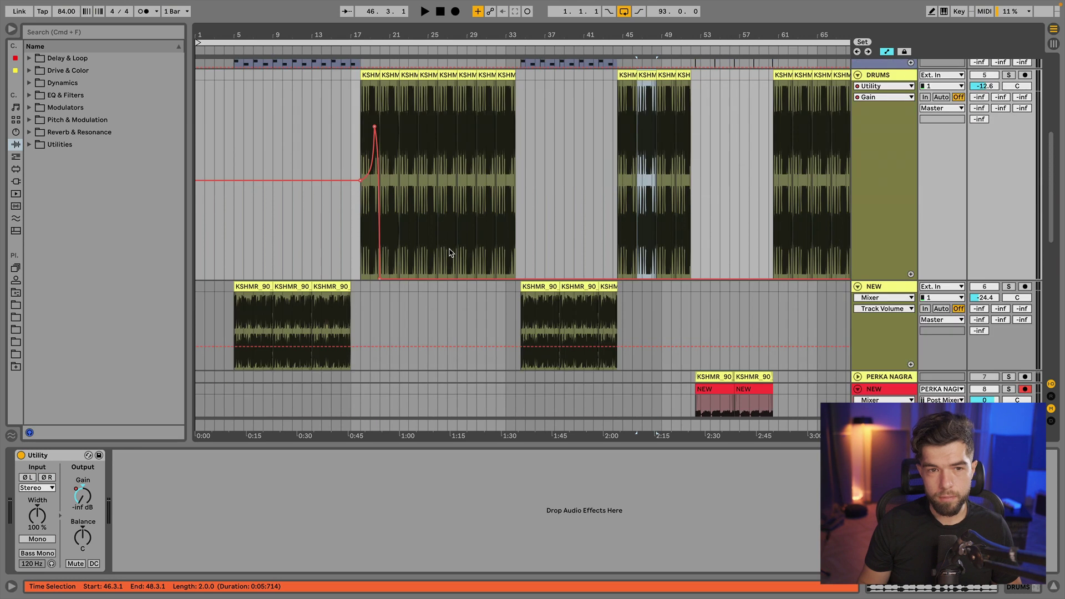
Step: Place a copy of the BAS 2 clip from bar 22 at bar 92 of the BAS track, and delete that copy
{"action": "left_click_drag", "start_coordinate": [383, 35], "coordinate": [384, 100]}
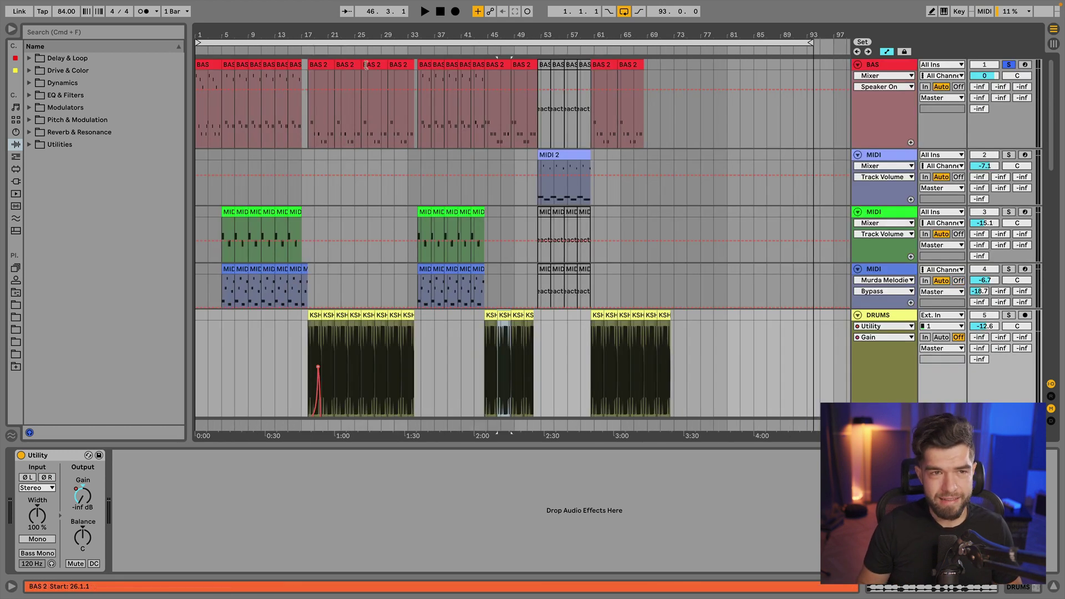
{"action": "left_click", "coordinate": [351, 66]}
{"action": "left_click_drag", "start_coordinate": [351, 66], "coordinate": [820, 92]}
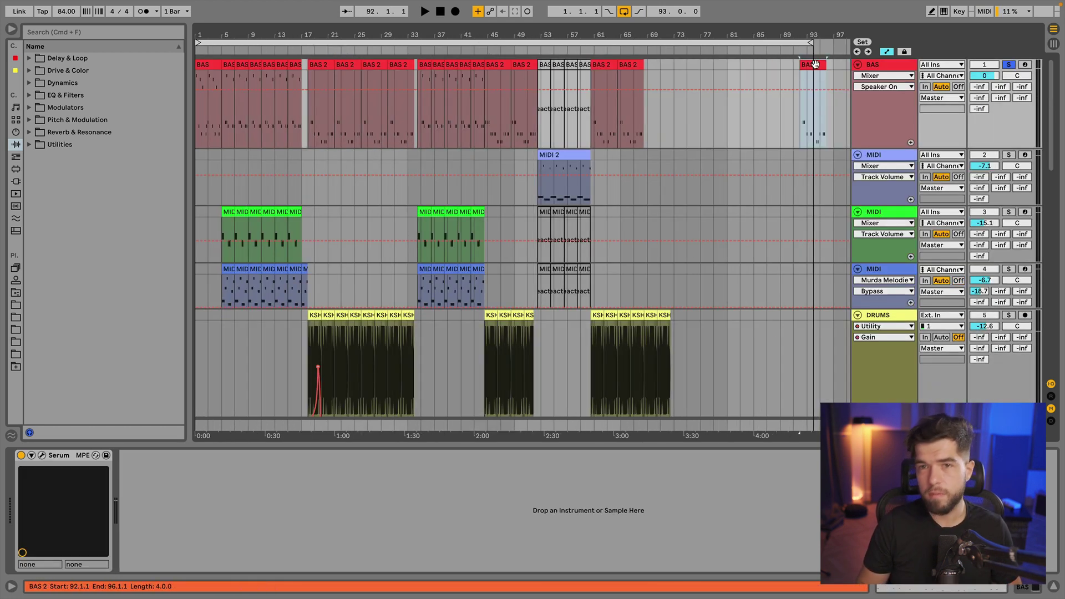
{"action": "key", "text": "Delete"}
Step: Deactivate the BAS 2 clip spanning bars 22 to 26 on the BAS track
{"action": "left_click", "coordinate": [354, 67]}
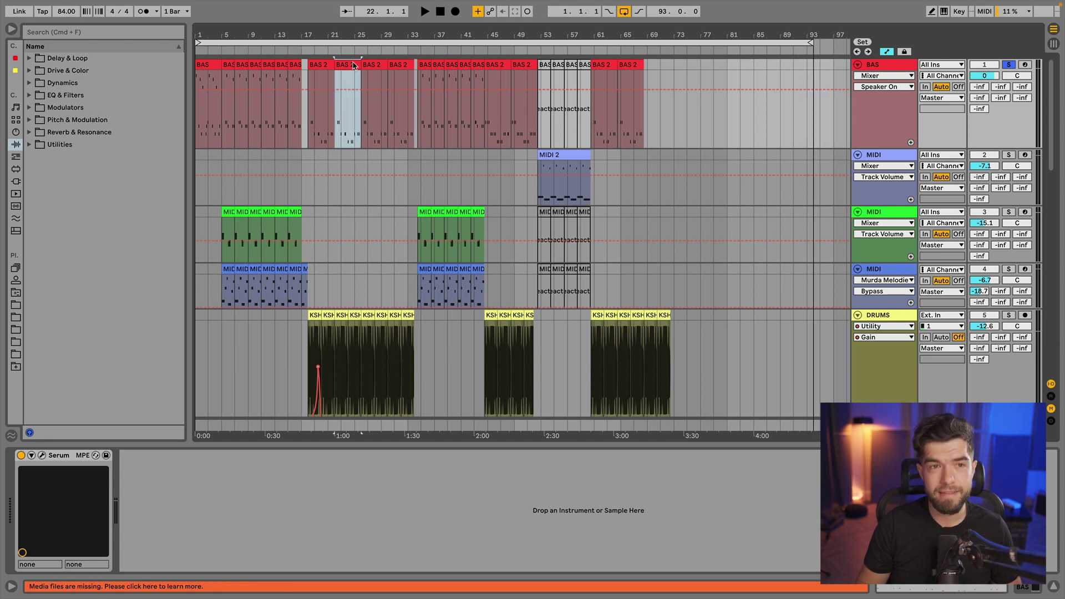
{"action": "key", "text": "0"}
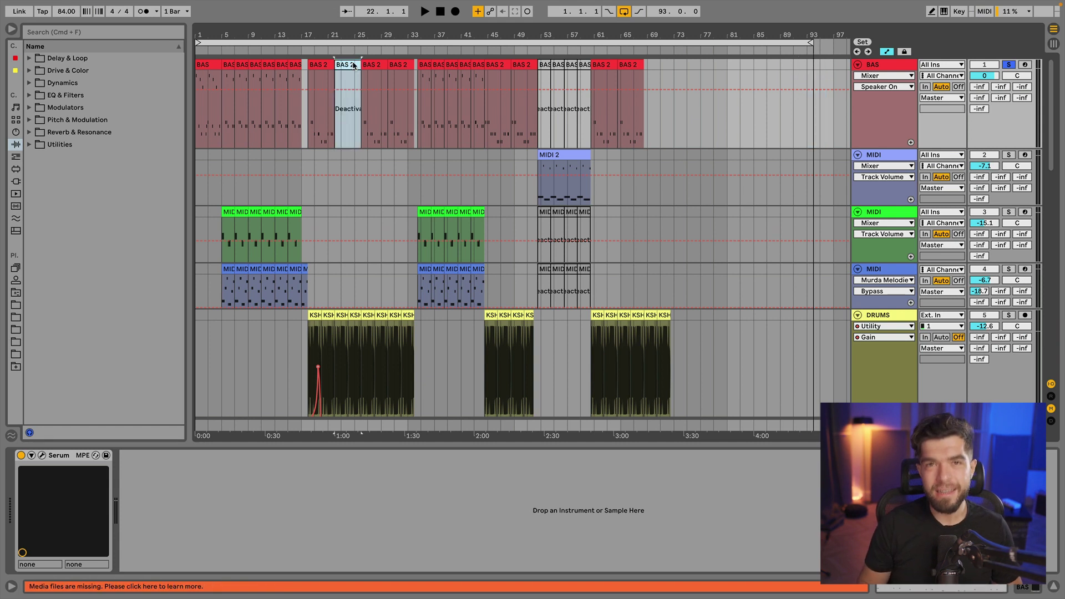